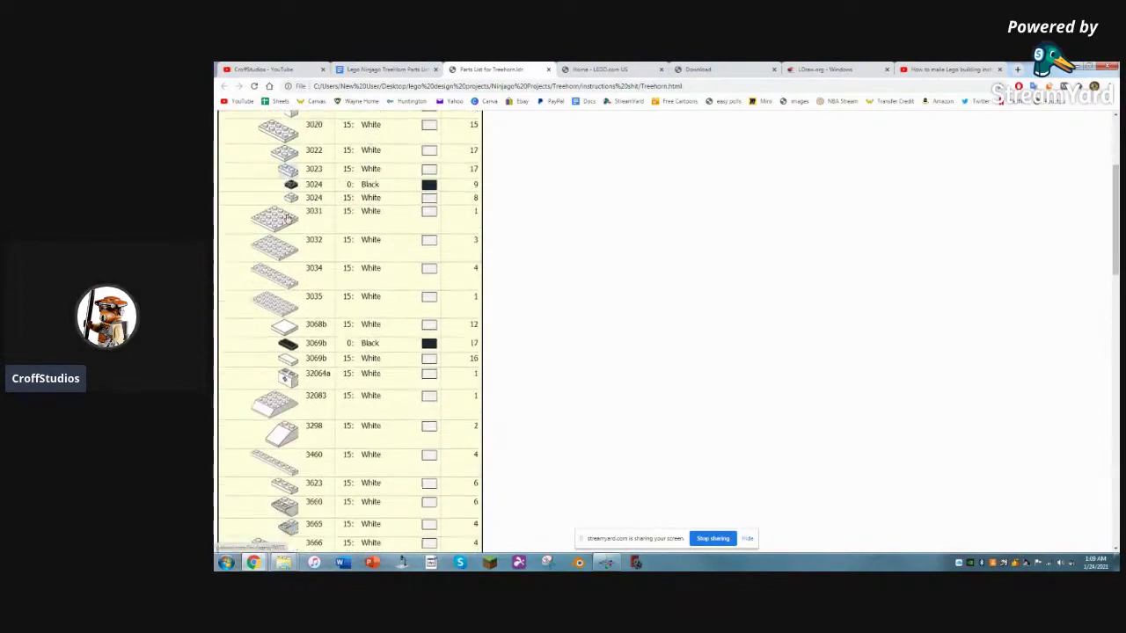
Step: Review the Treehorn parts list on the HTML page and in the Google Docs document Lego Ninjago TreeHorn Parts List
scroll(288, 218, "down", 3)
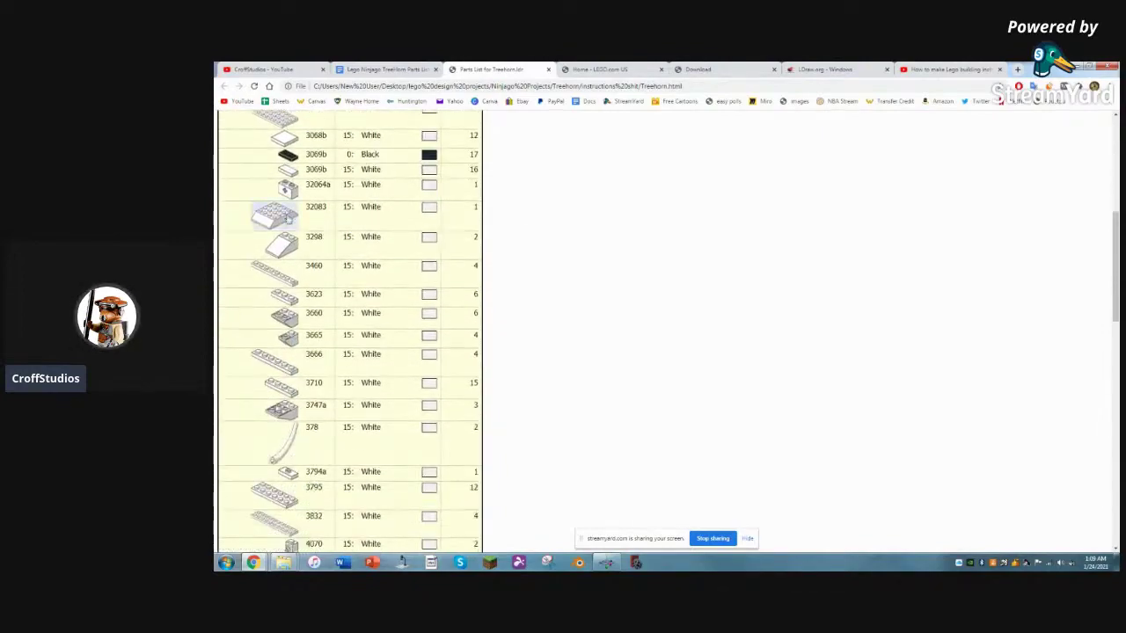
scroll(288, 218, "down", 4)
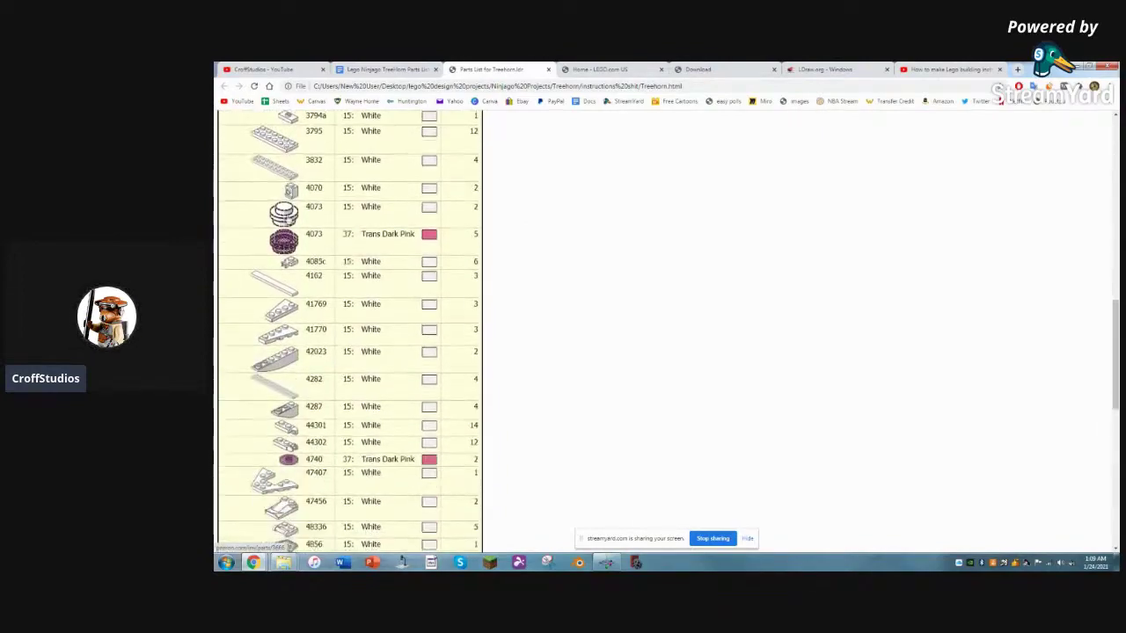
scroll(288, 218, "down", 4)
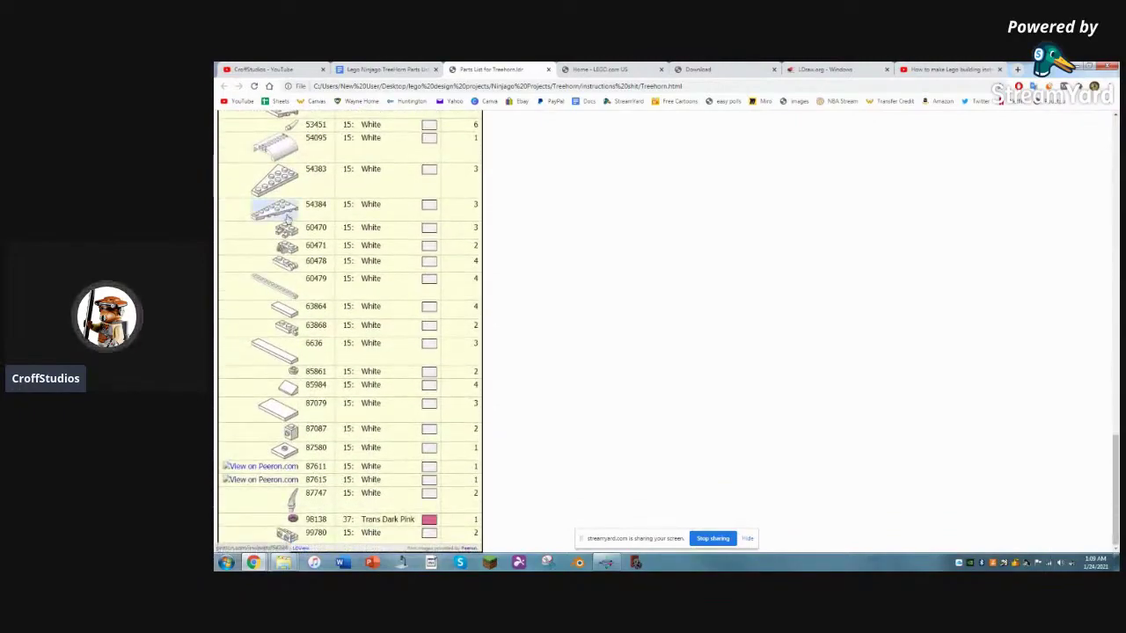
scroll(287, 217, "up", 4)
scroll(287, 218, "up", 10)
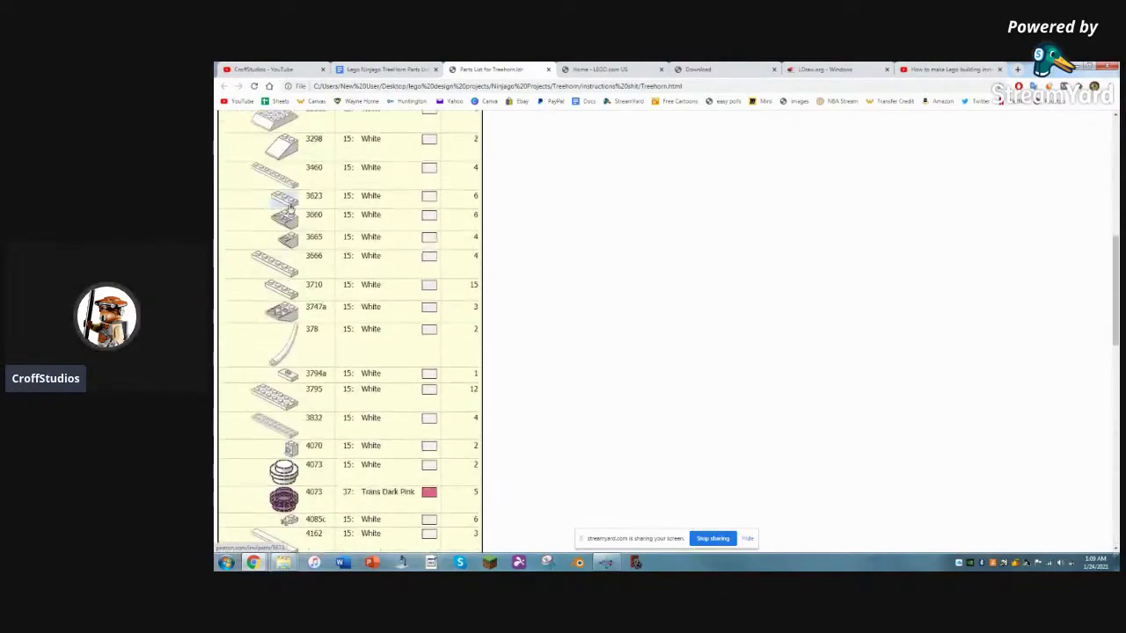
left_click(382, 69)
scroll(596, 273, "down", 3)
scroll(596, 274, "up", 2)
scroll(595, 274, "up", 1)
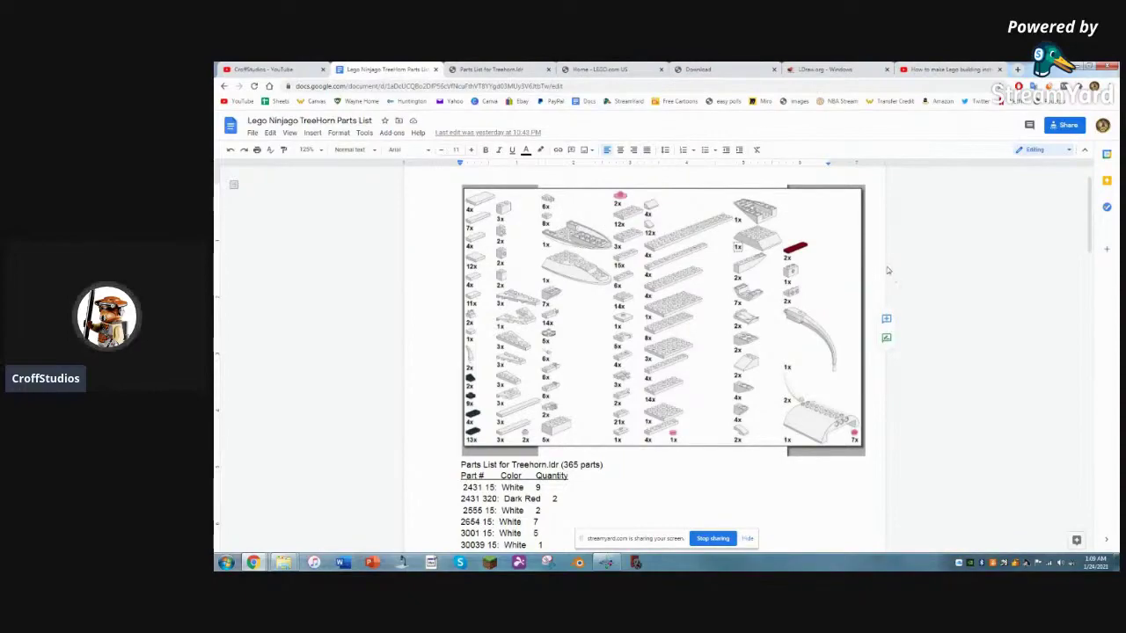
Step: Examine the LEGO Digital Designer 4.3 download page, including the Mac and Windows system requirements
left_click(607, 69)
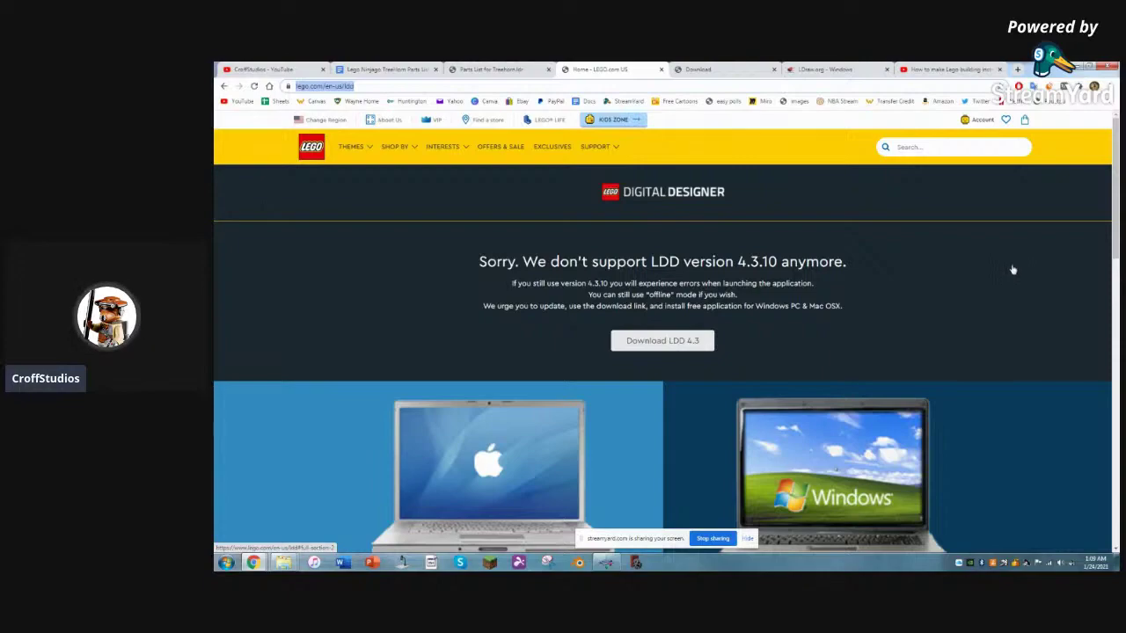
scroll(1012, 271, "down", 1)
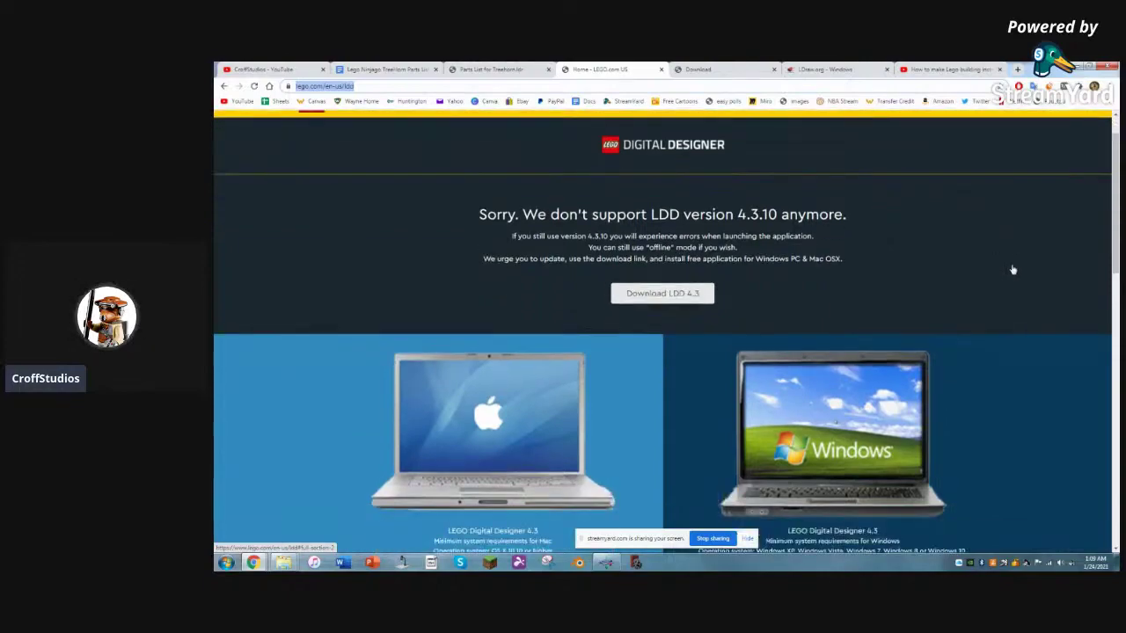
scroll(1012, 270, "down", 2)
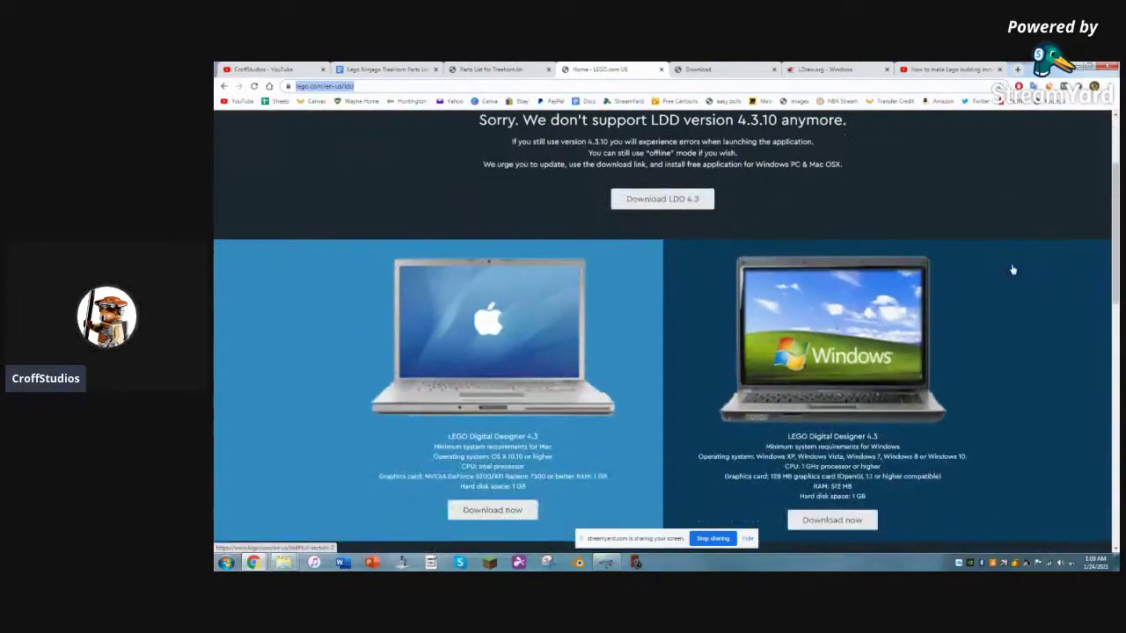
scroll(1013, 270, "down", 1)
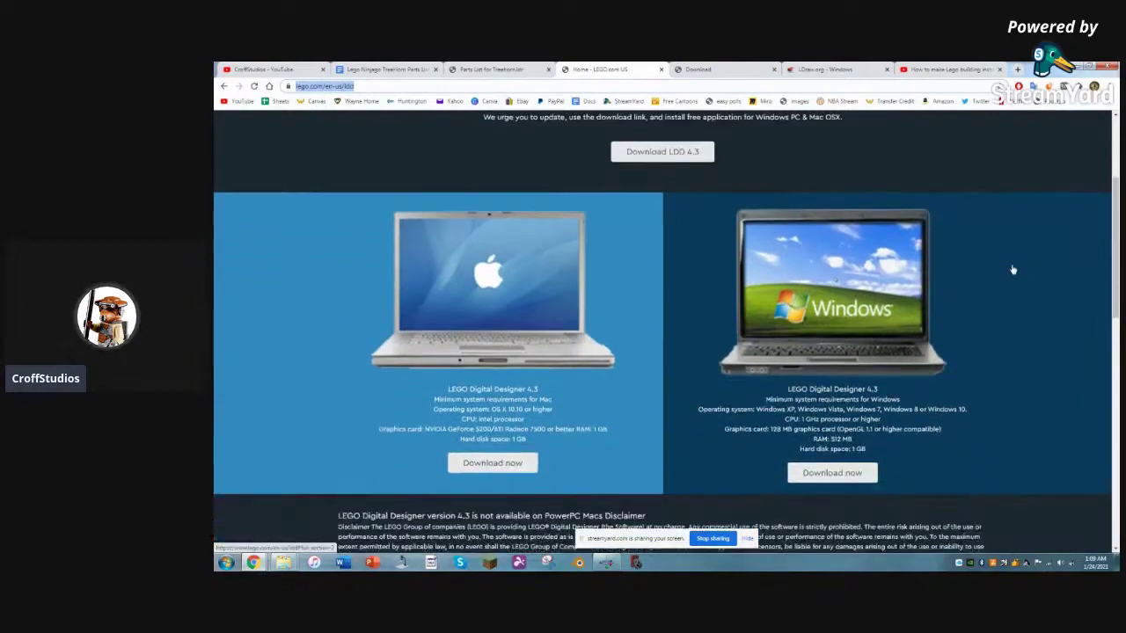
scroll(1012, 270, "up", 3)
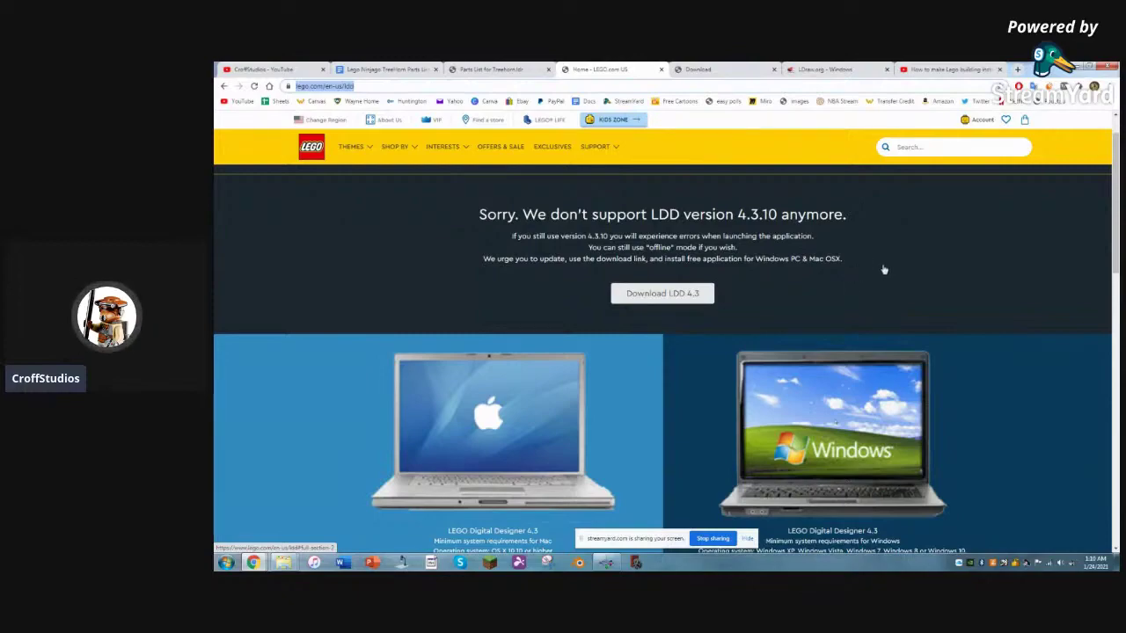
Step: Switch from the browser to the desktop and launch the Treehorn LXF file from the Ninjago Projects folder in lego design projects
left_click(1081, 67)
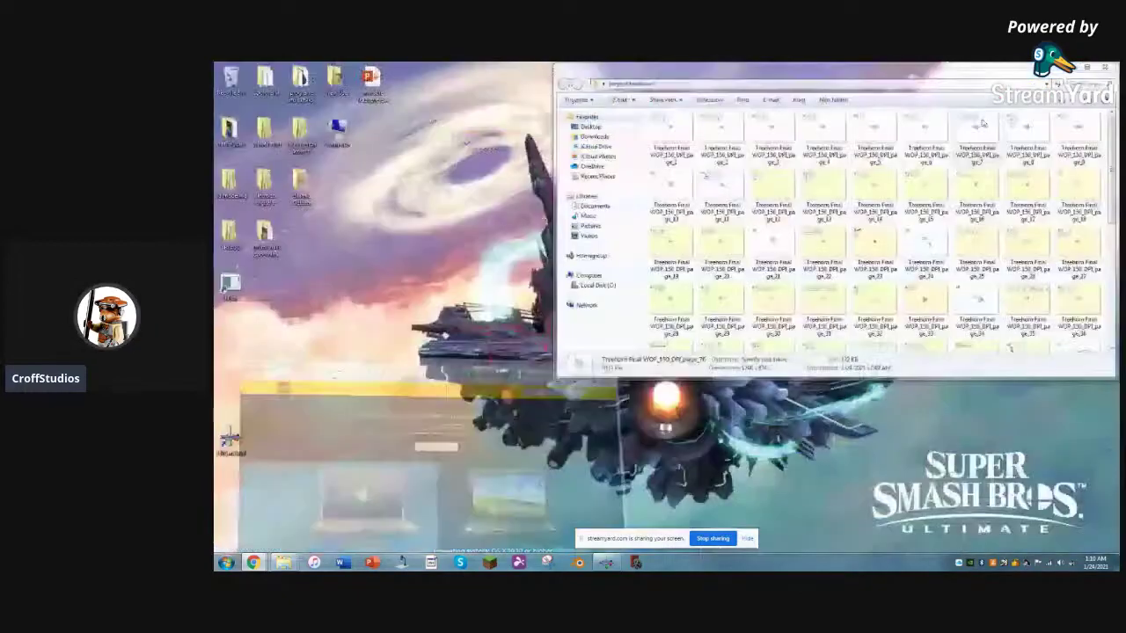
double_click(304, 134)
double_click(383, 128)
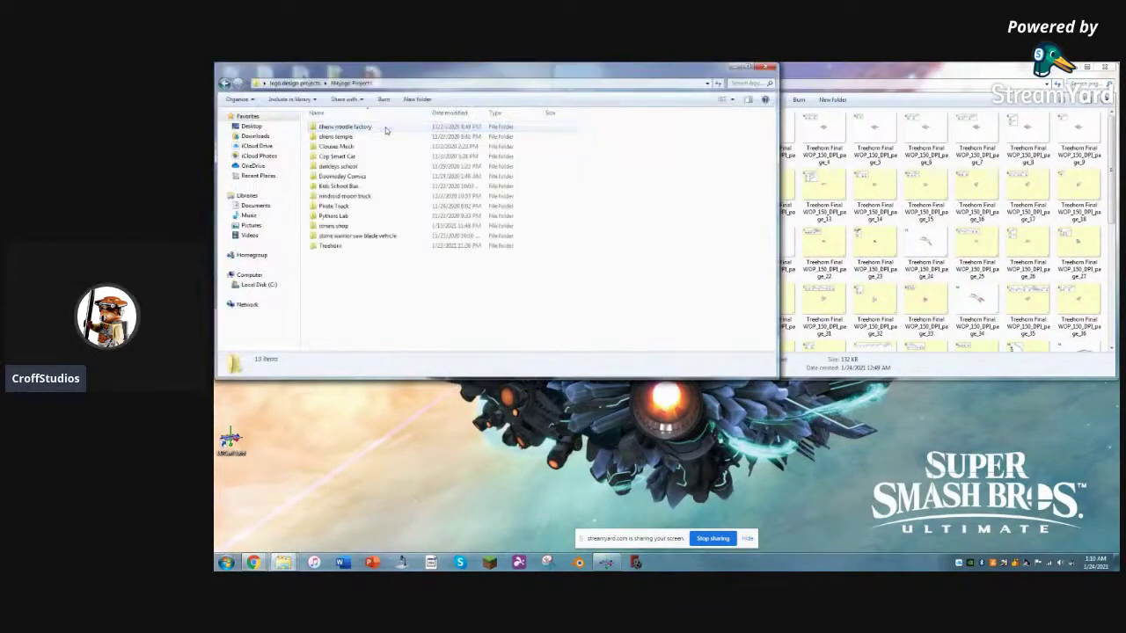
double_click(343, 246)
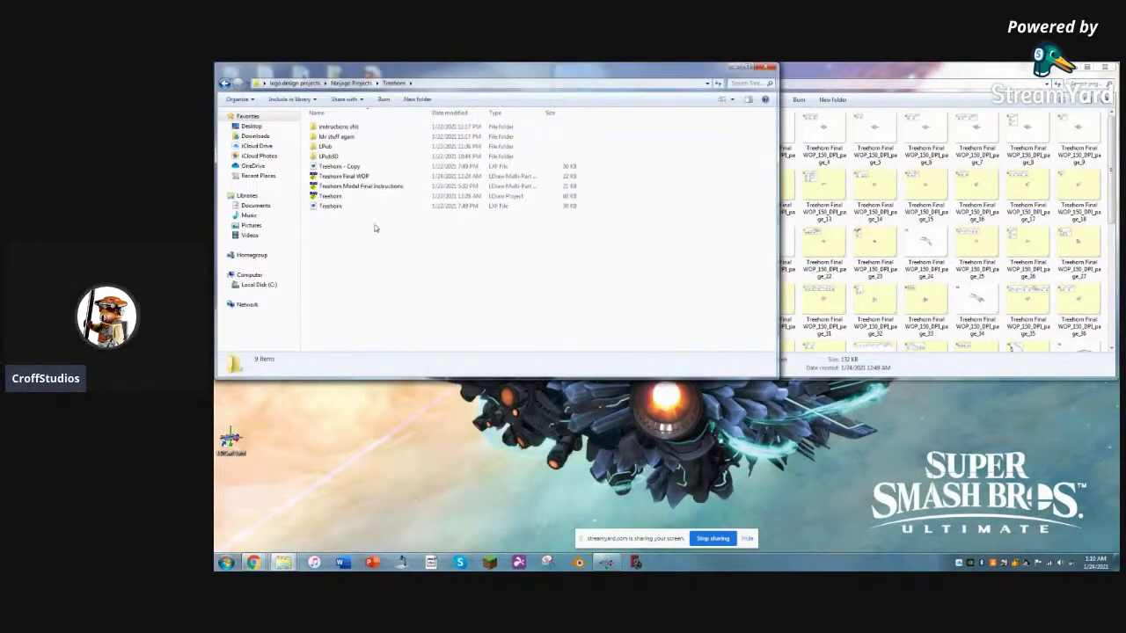
double_click(347, 206)
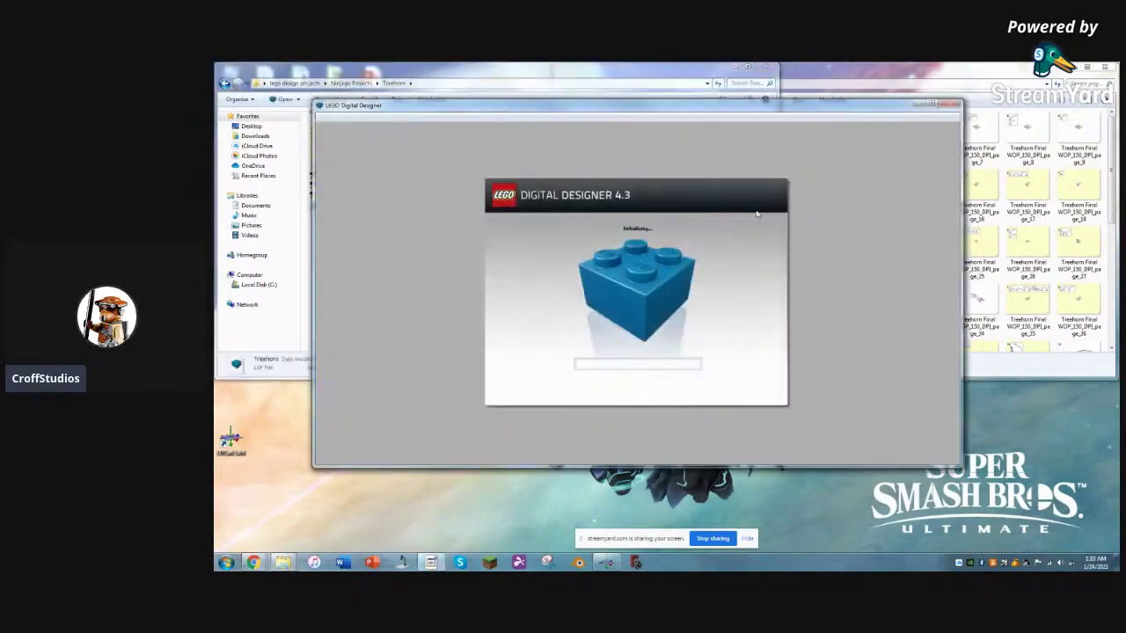
left_click_drag(811, 107, 838, 132)
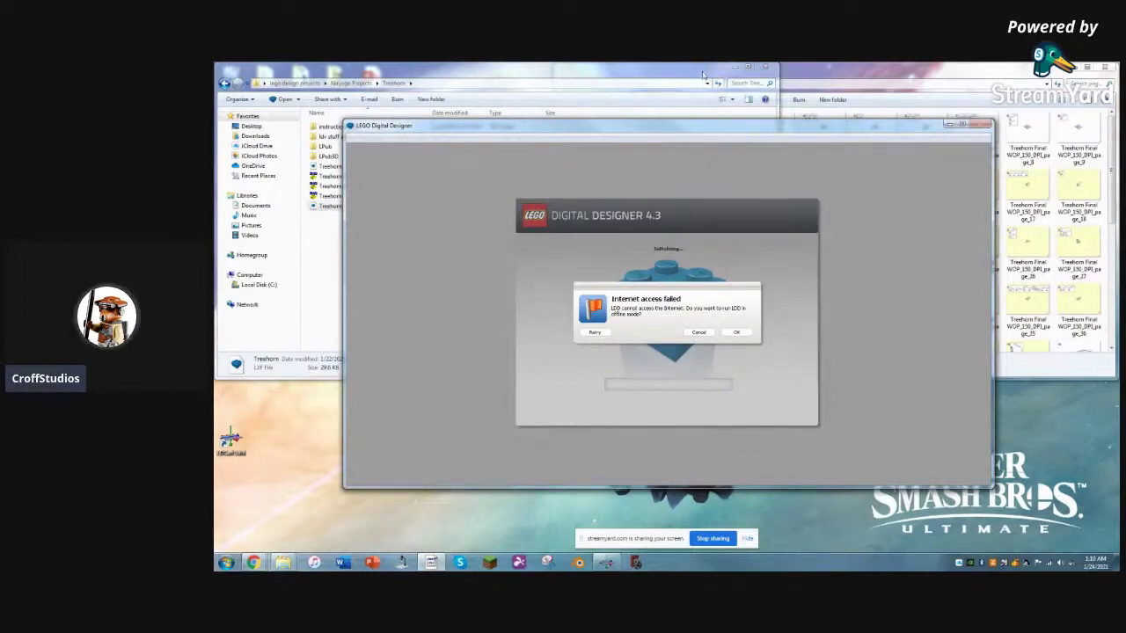
right_click(607, 565)
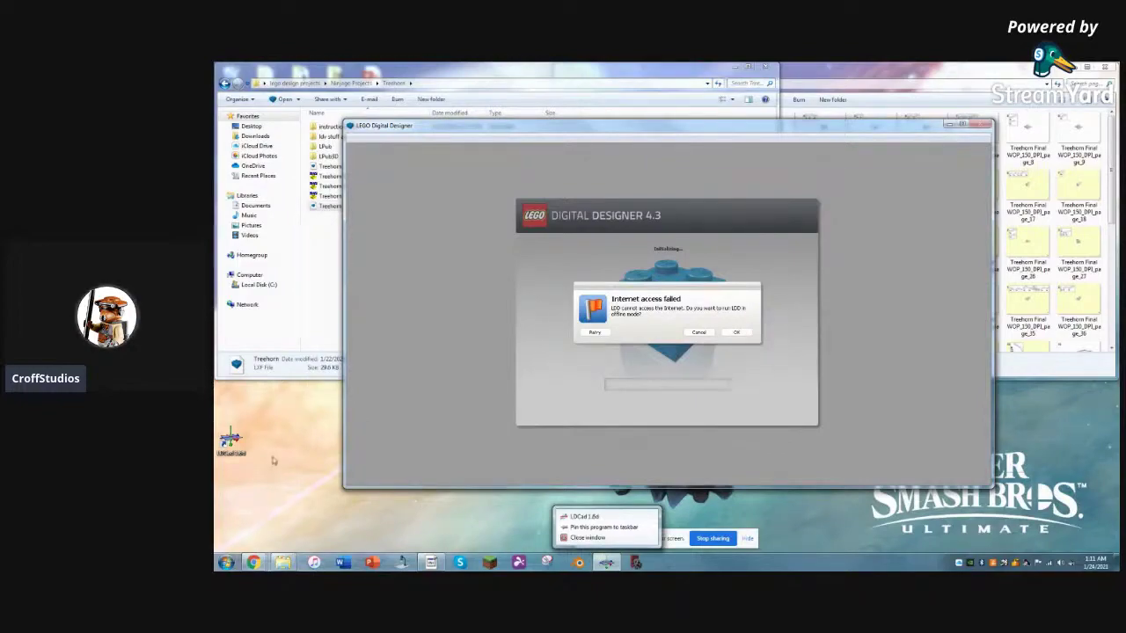
left_click(226, 563)
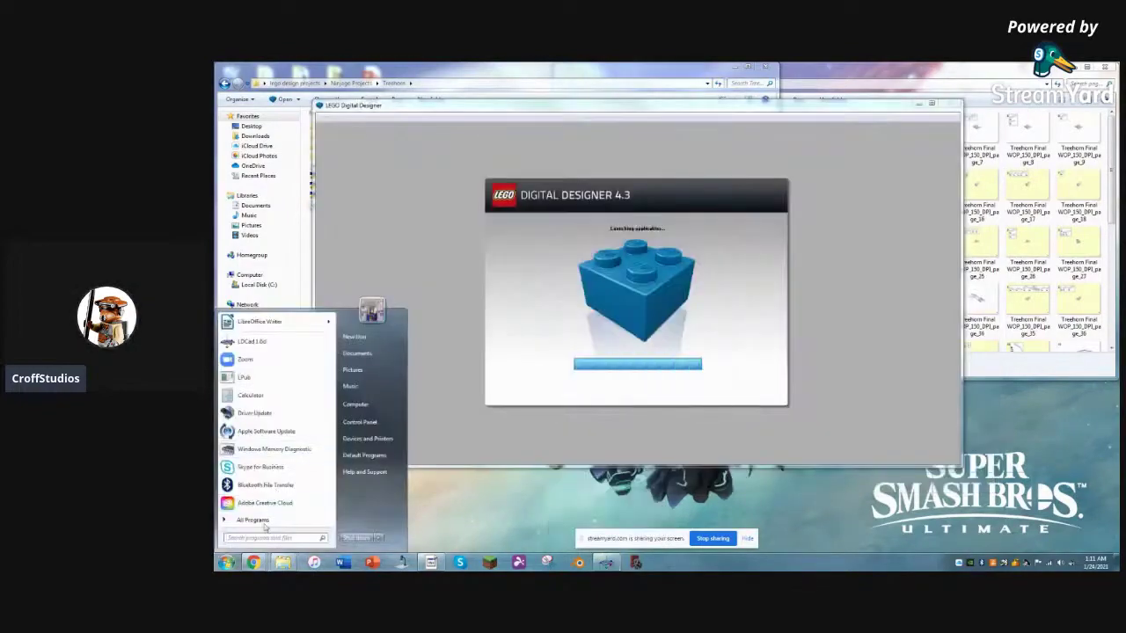
left_click(425, 526)
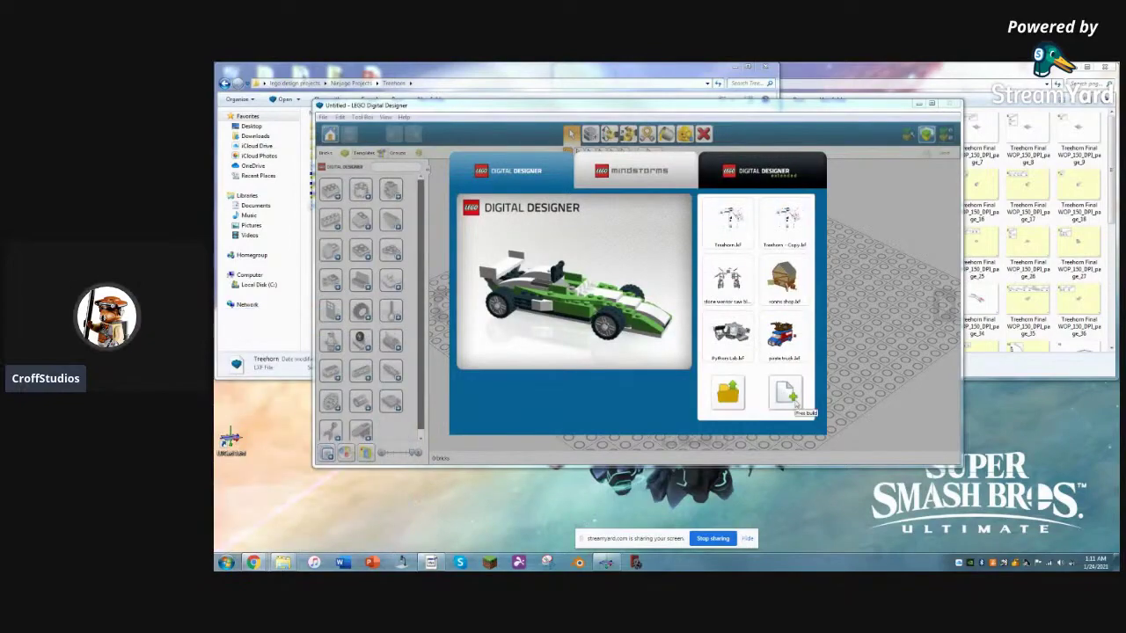
Step: Open the saved model Treehorn.lxf from the Treehorn project folder
left_click(725, 393)
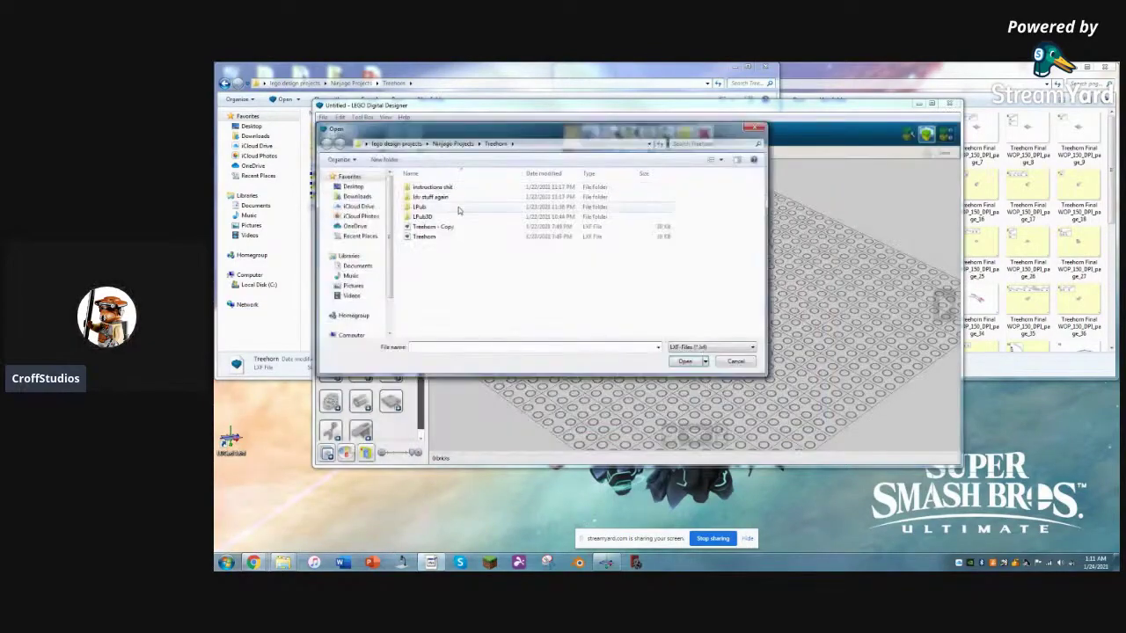
left_click(438, 237)
left_click(686, 362)
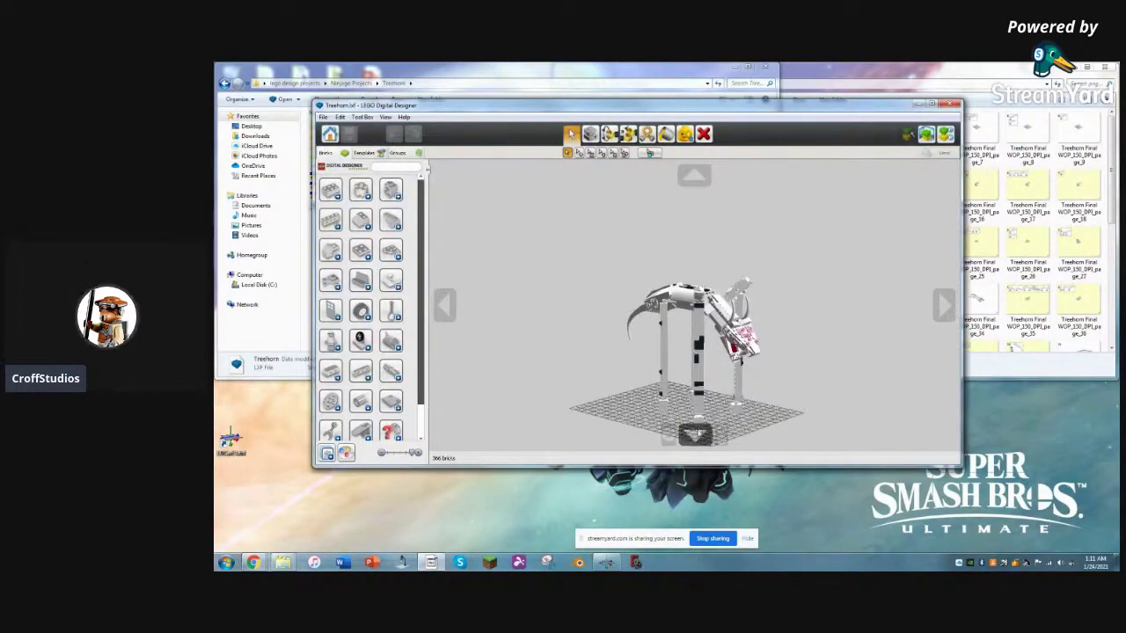
Step: Inspect the Treehorn model from above, from the side and from the front
left_click(694, 432)
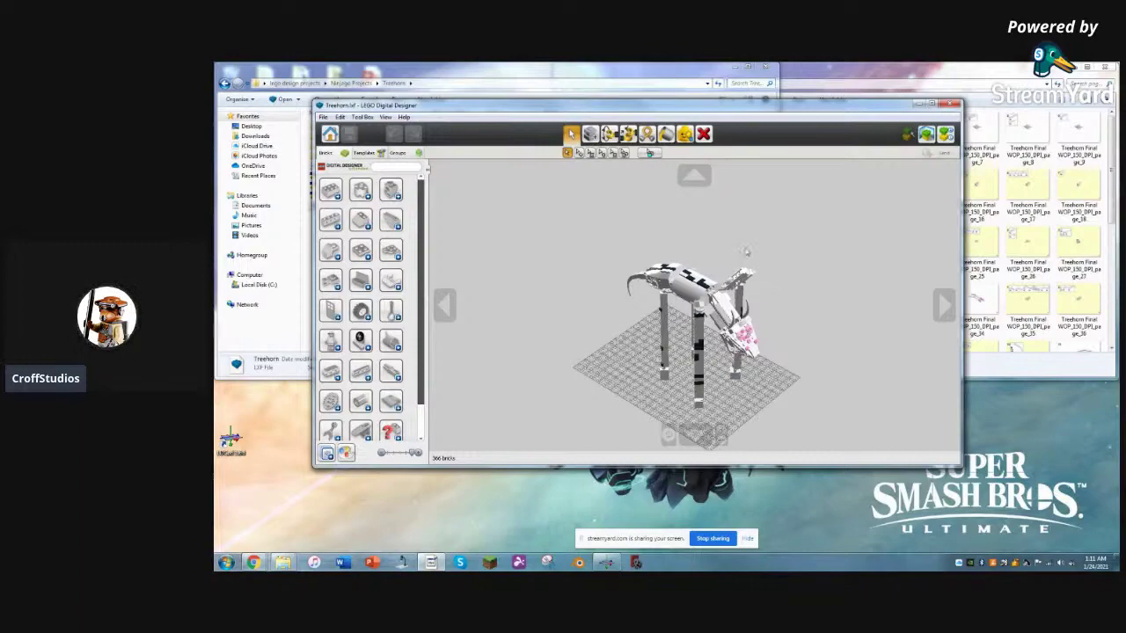
scroll(717, 297, "up", 3)
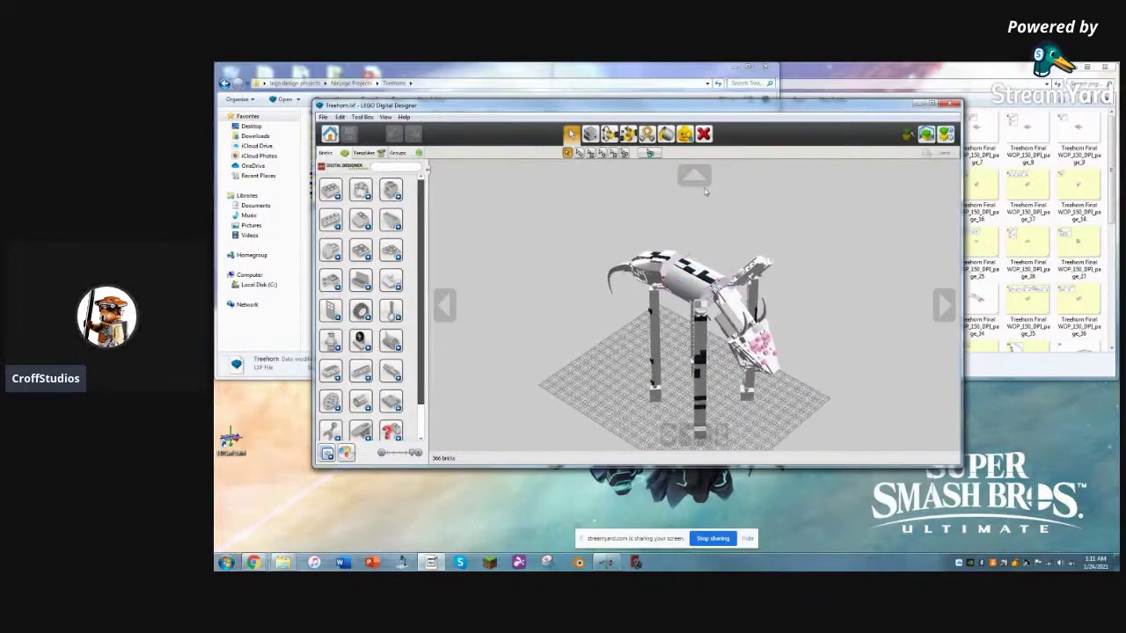
left_click(704, 183)
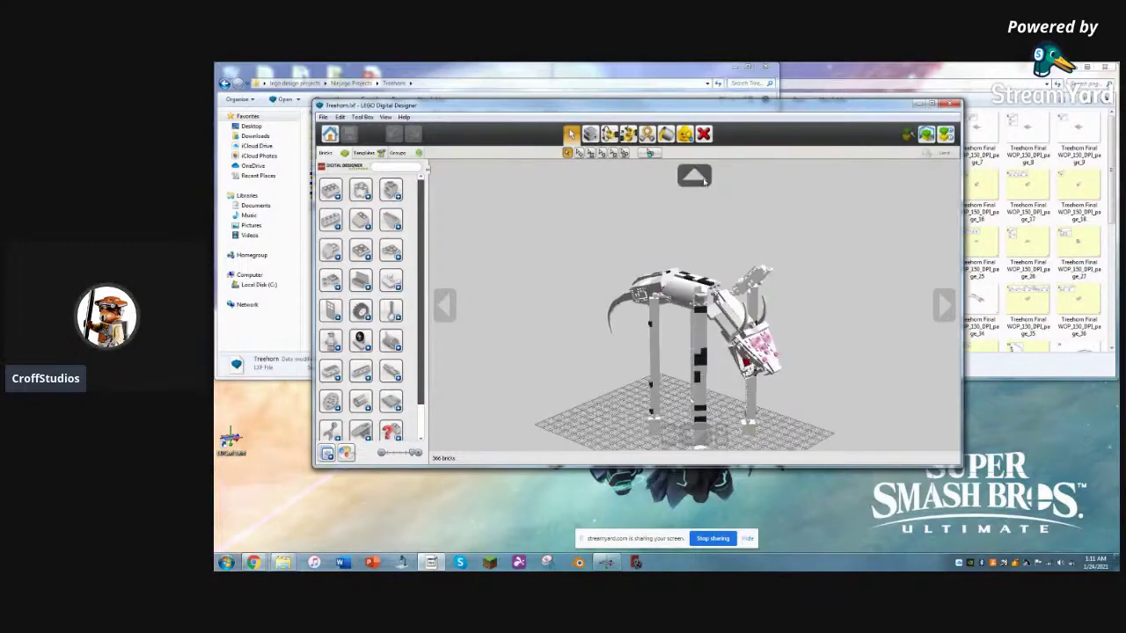
left_click(445, 306)
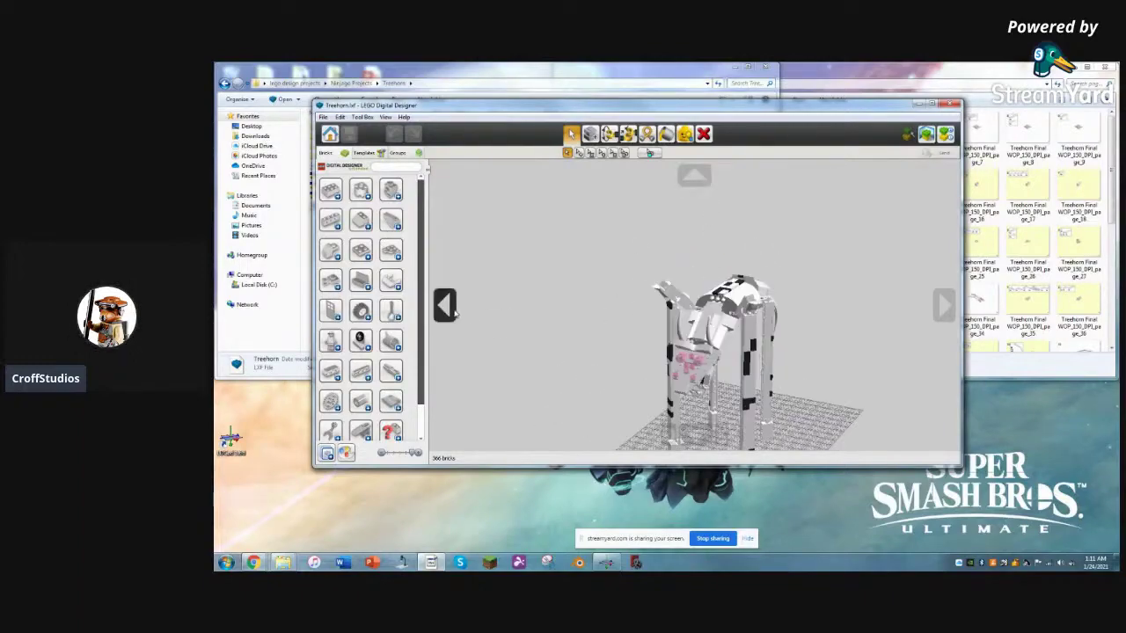
left_click(944, 305)
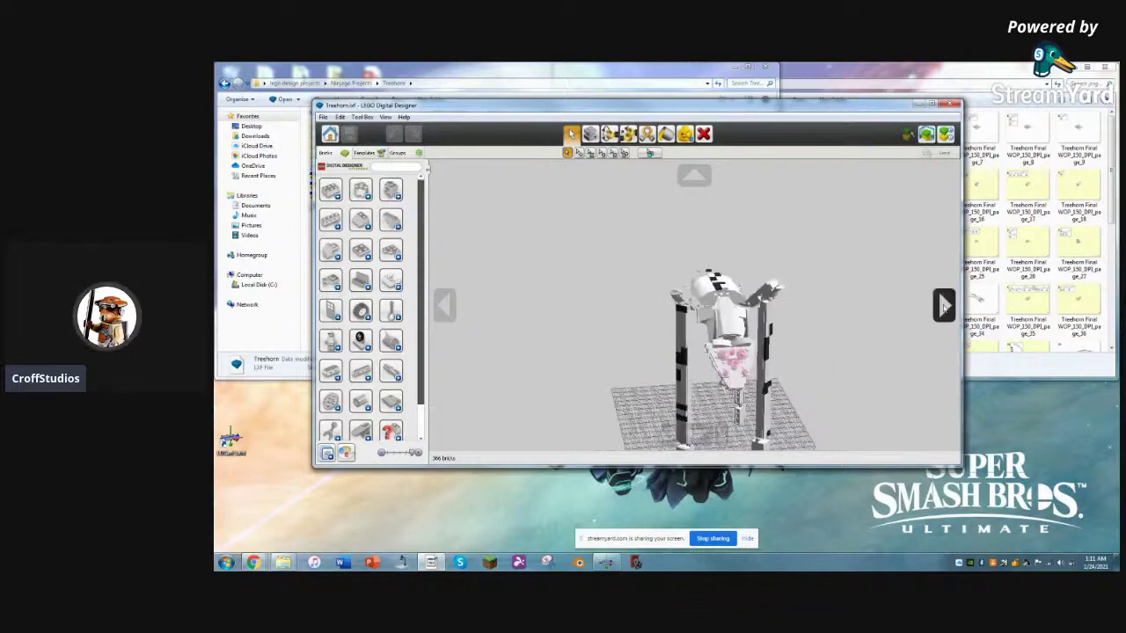
left_click(694, 176)
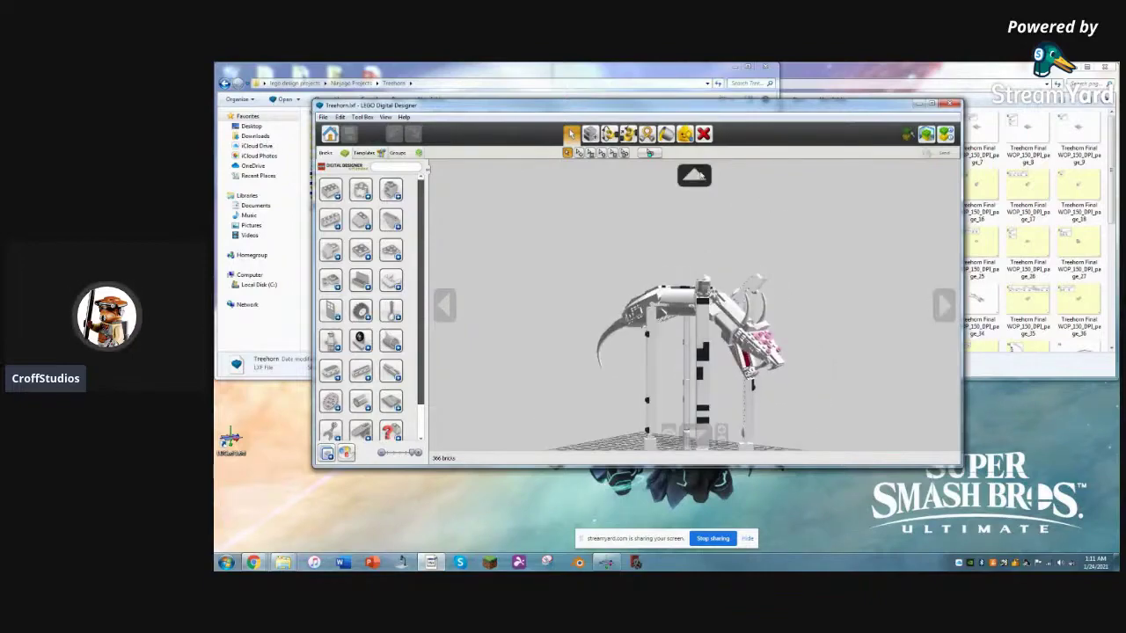
left_click(692, 437)
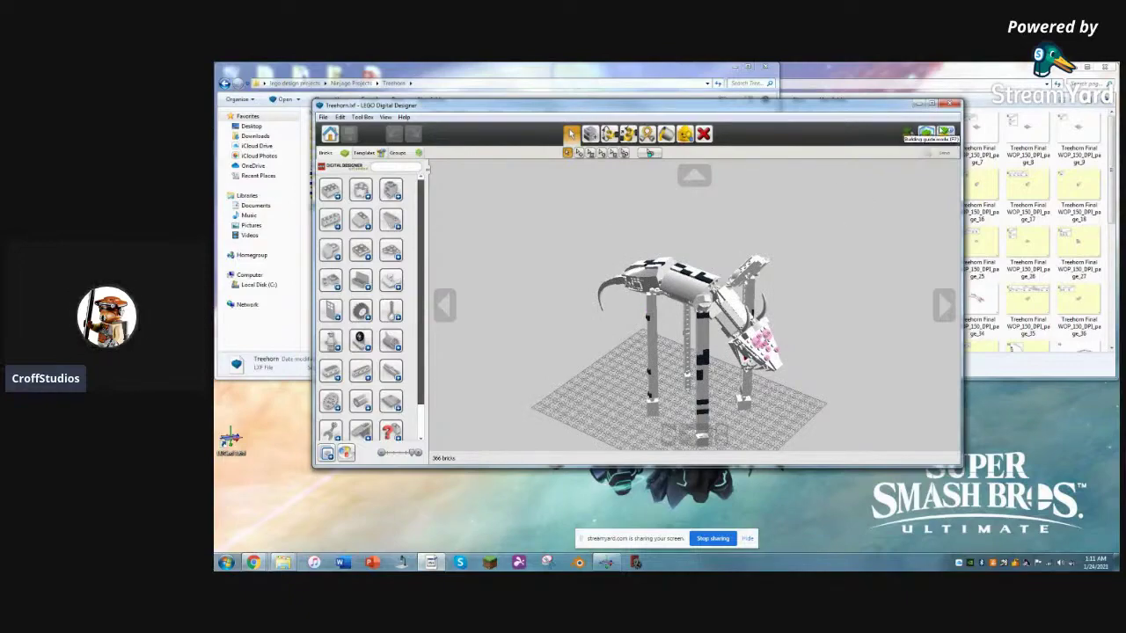
Step: Generate the Treehorn building guide, advance it to step 2 and inspect the placed bricks from both sides
left_click(945, 134)
left_click(581, 134)
left_click(581, 134)
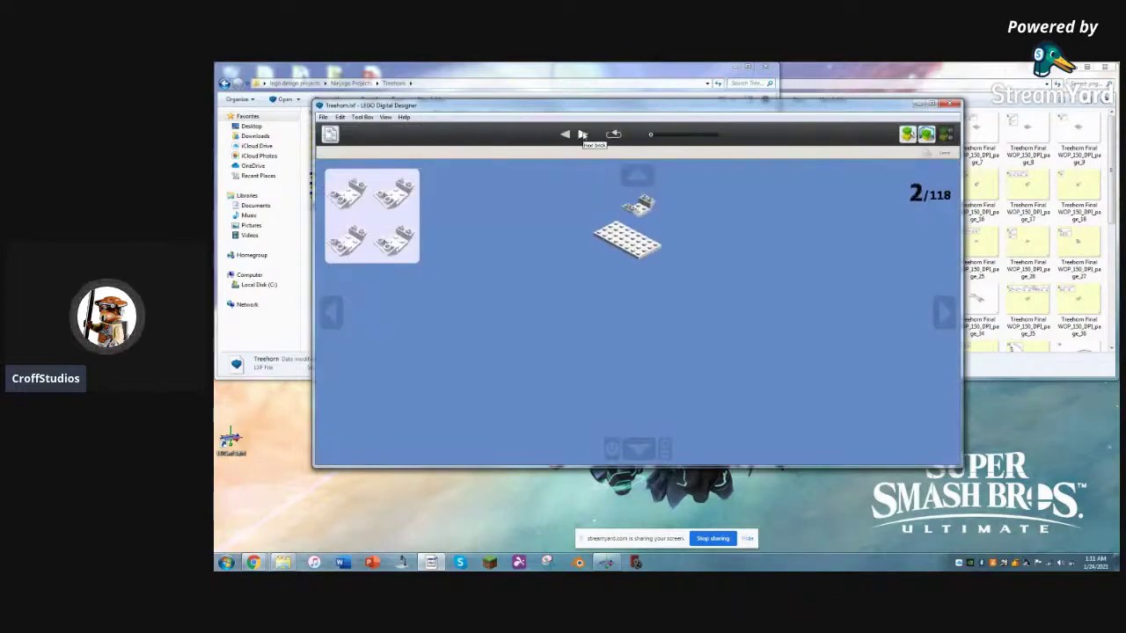
left_click(942, 310)
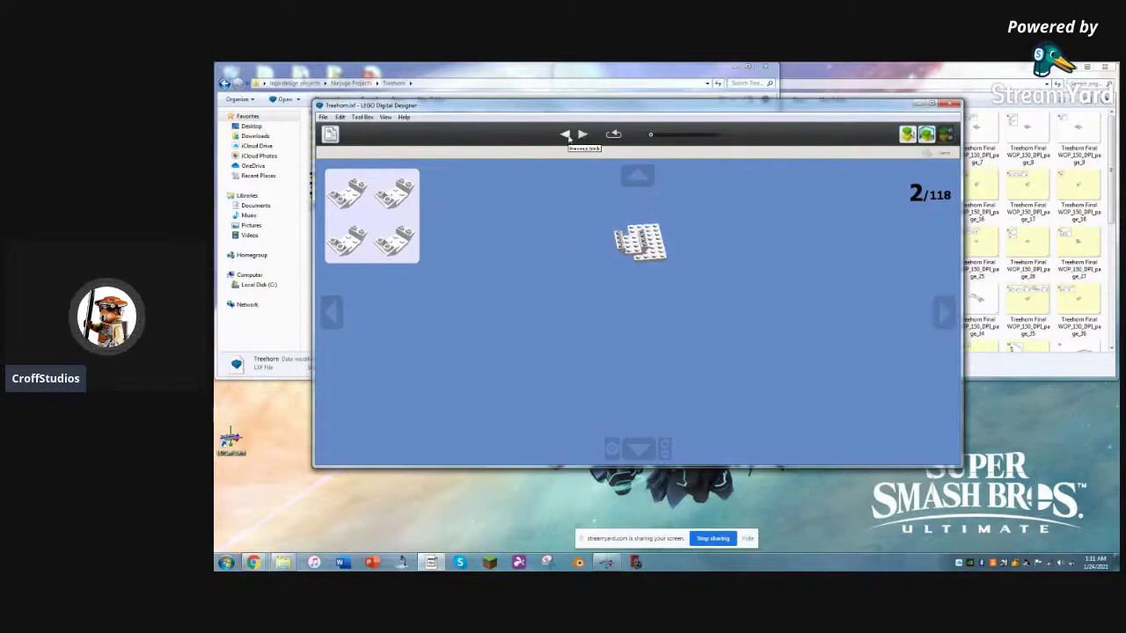
left_click(331, 319)
left_click(331, 318)
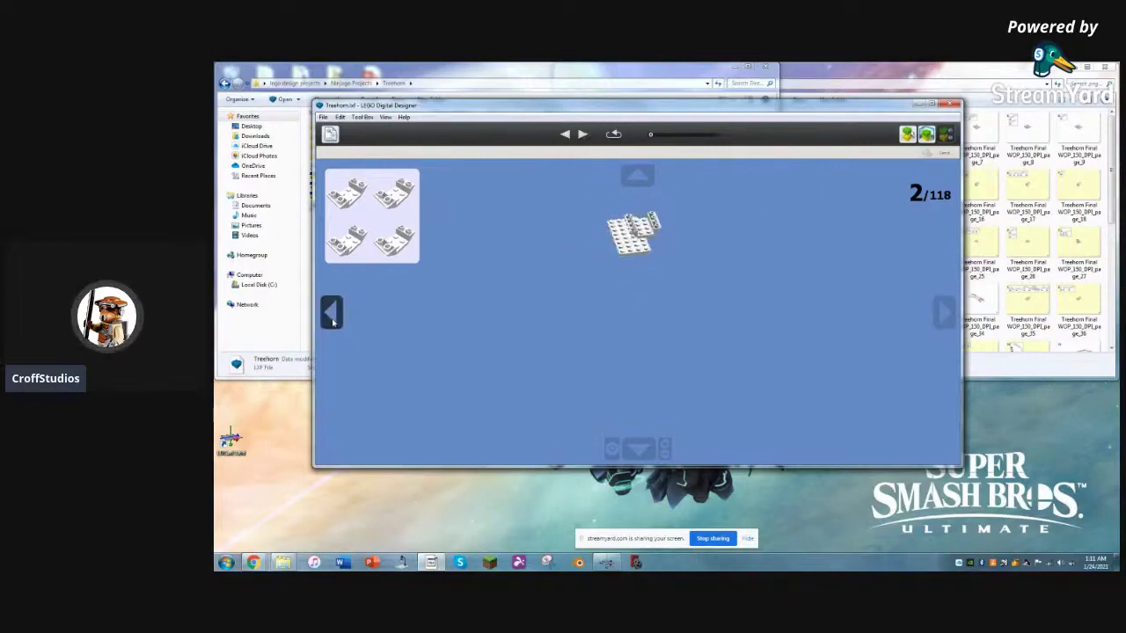
Step: Advance the building guide brick by brick from step 2 to the first brick of step 4
left_click(583, 135)
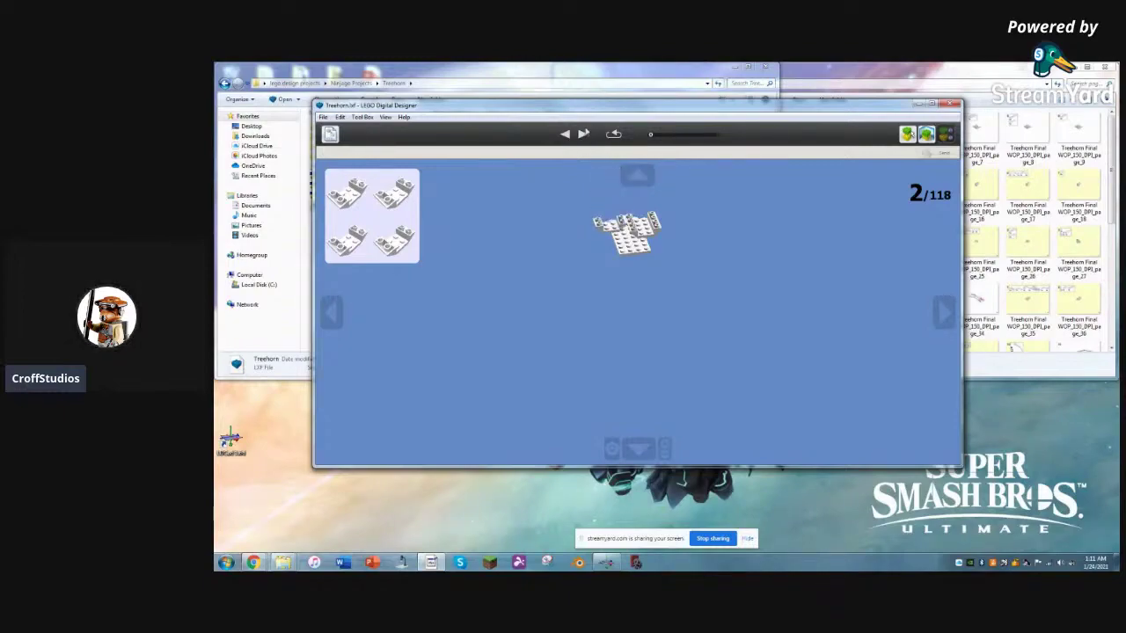
left_click(583, 134)
left_click(583, 135)
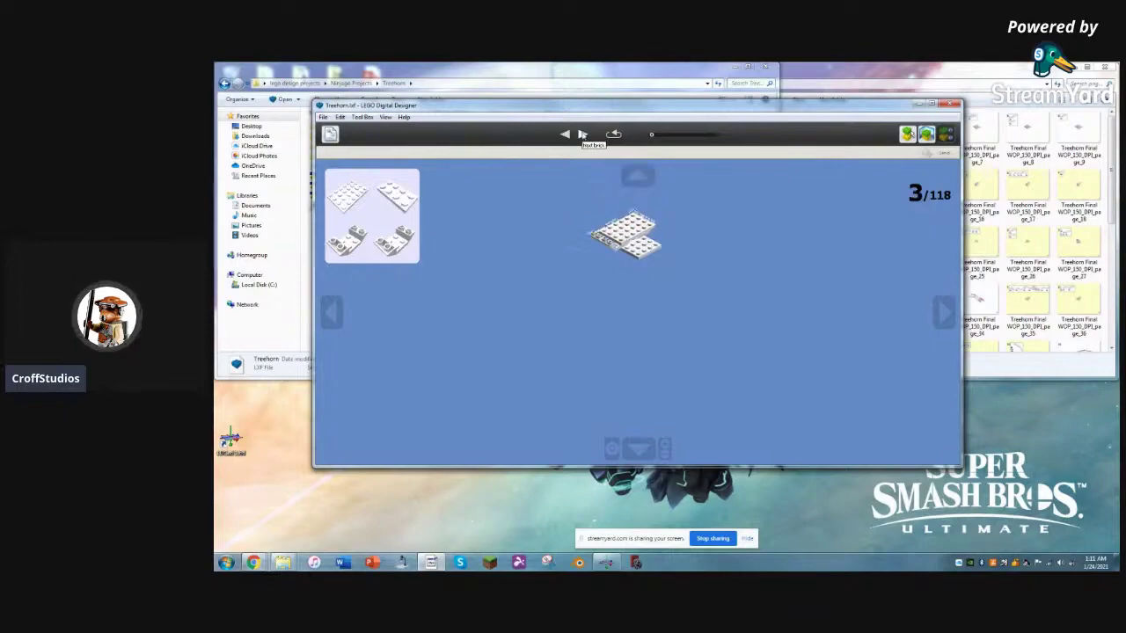
left_click(582, 134)
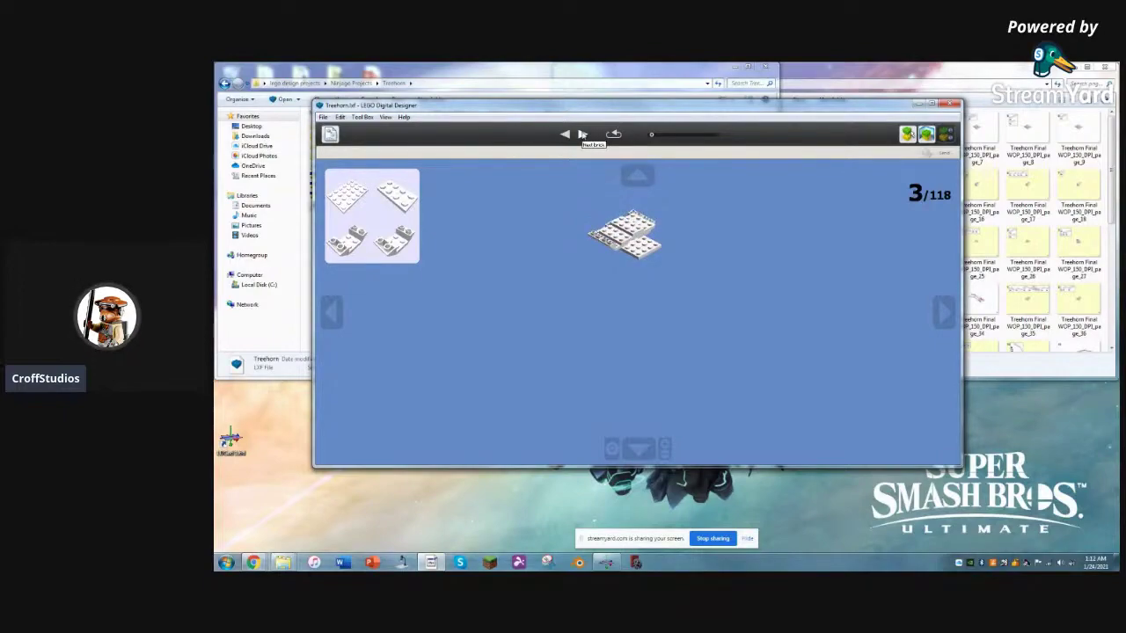
left_click(583, 135)
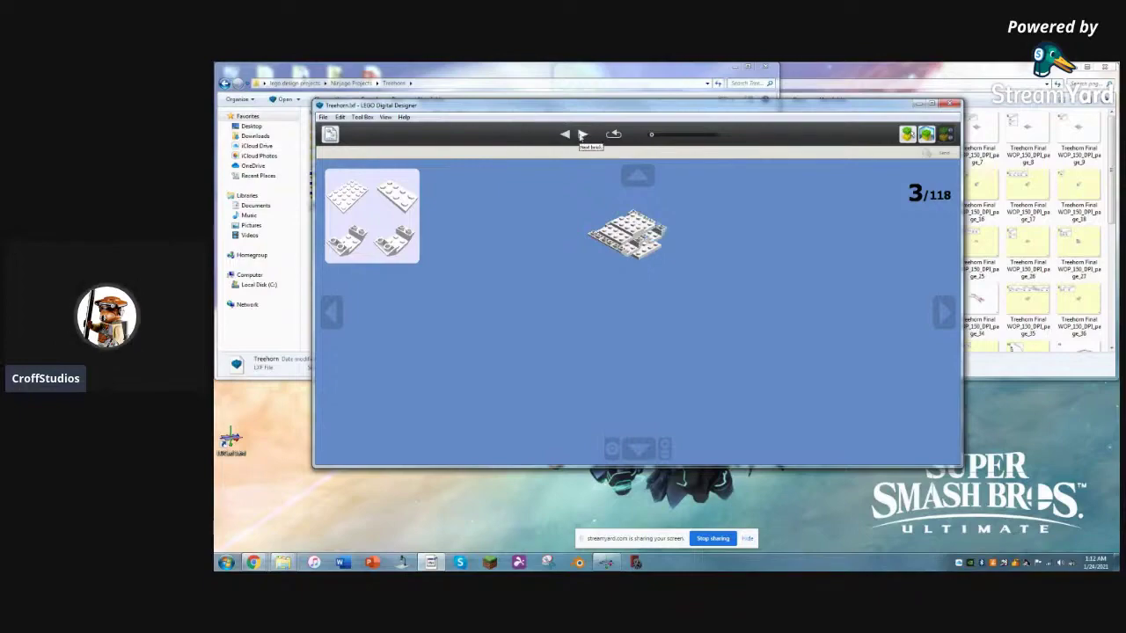
left_click(582, 134)
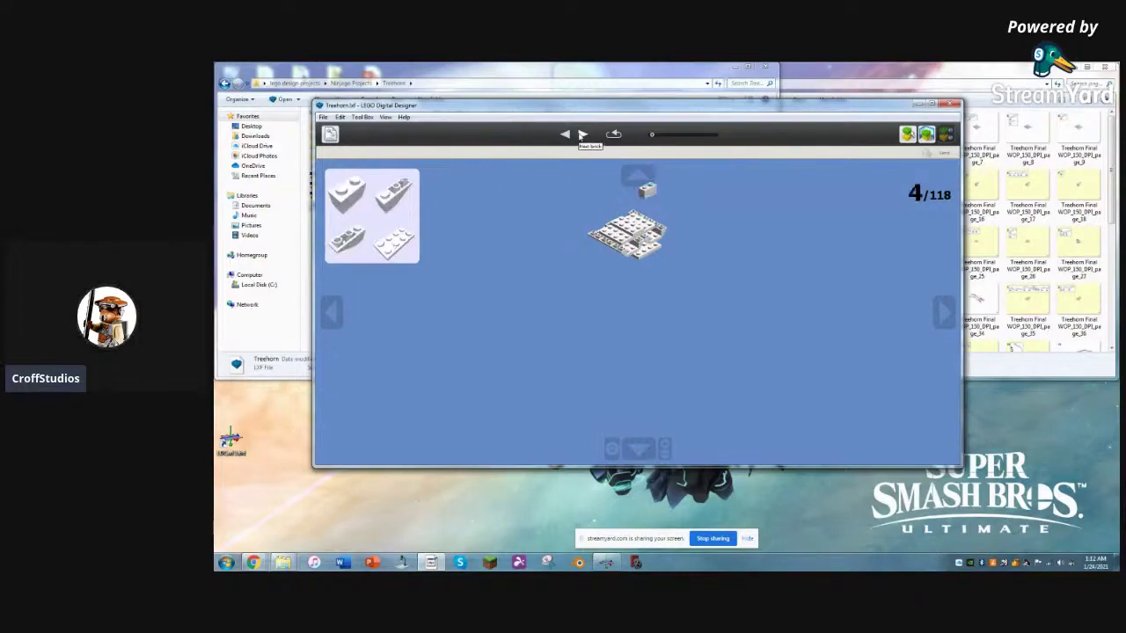
Step: Advance the building guide brick by brick from step 4 to step 6
left_click(583, 135)
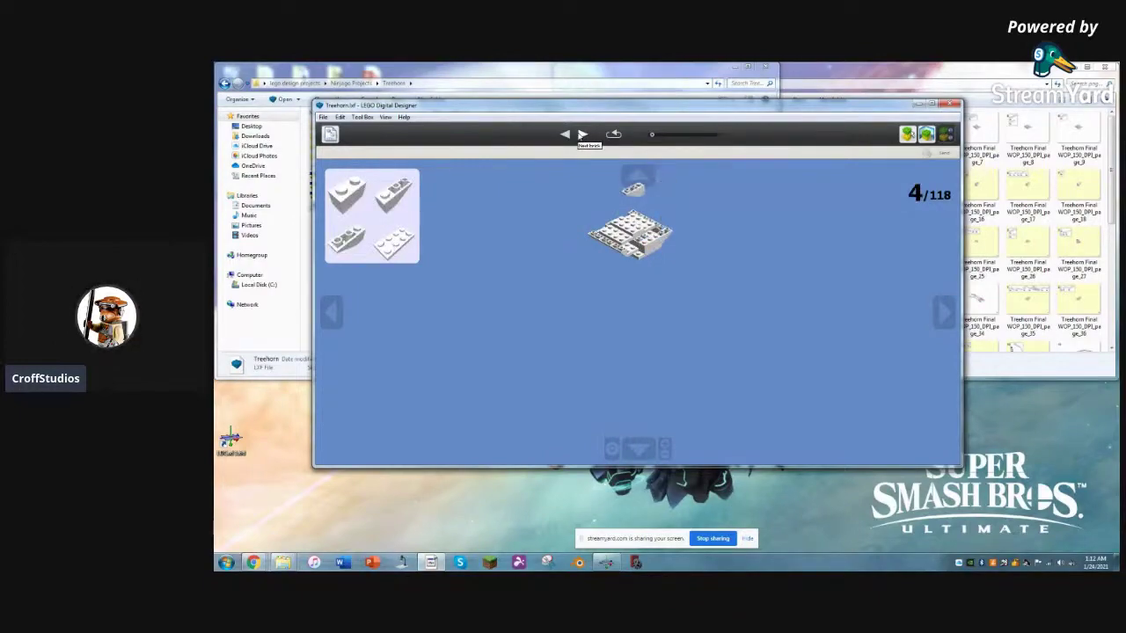
left_click(583, 135)
left_click(582, 135)
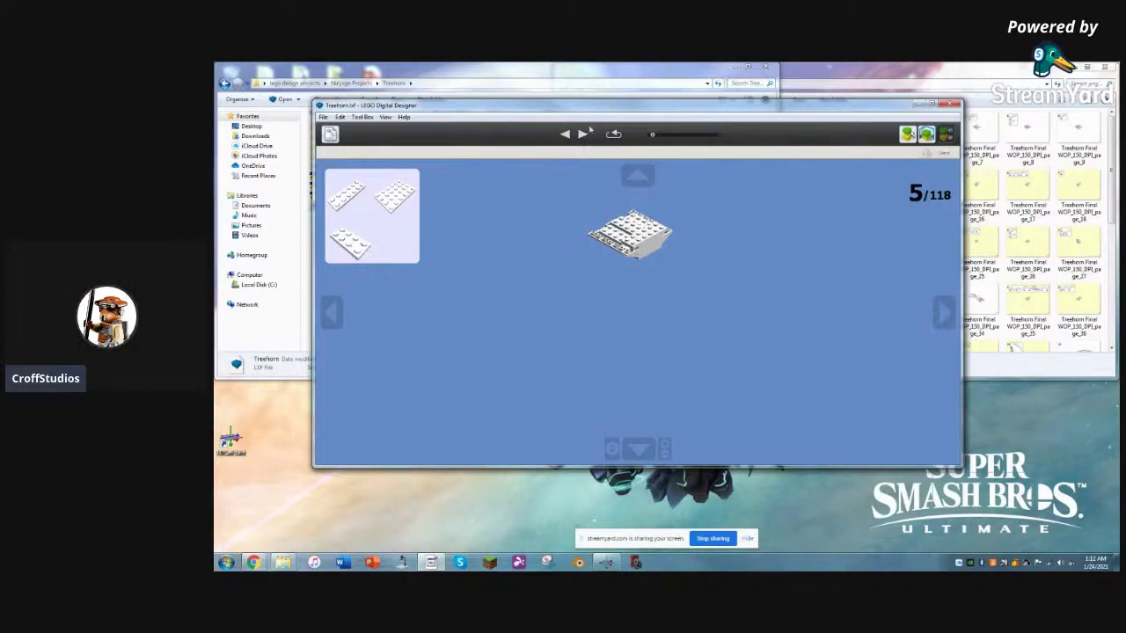
left_click(582, 134)
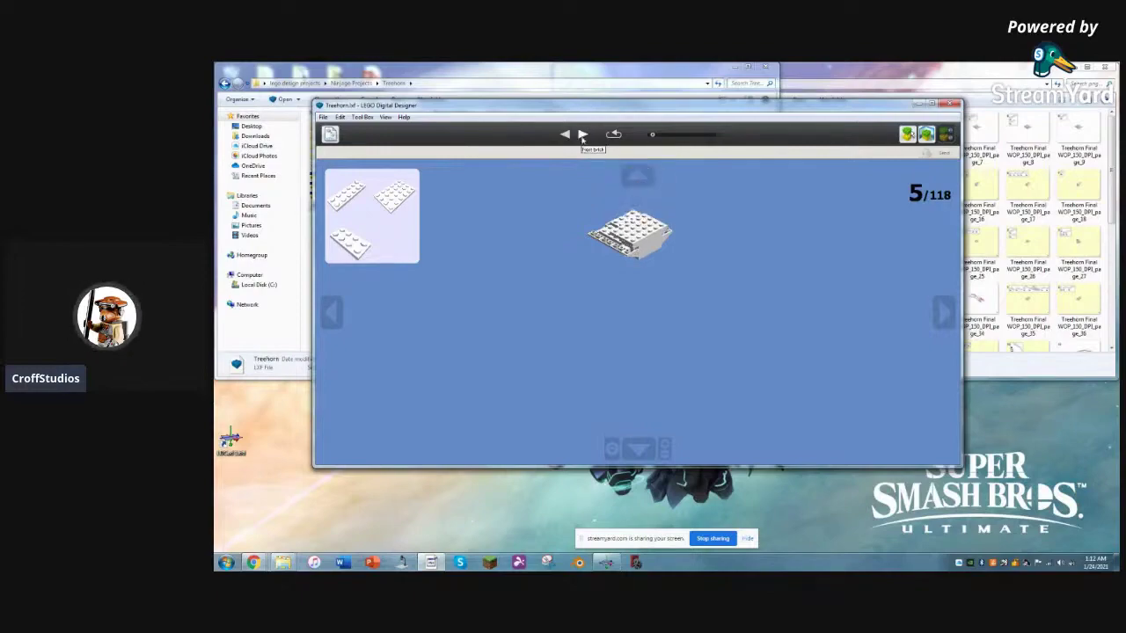
scroll(636, 272, "up", 3)
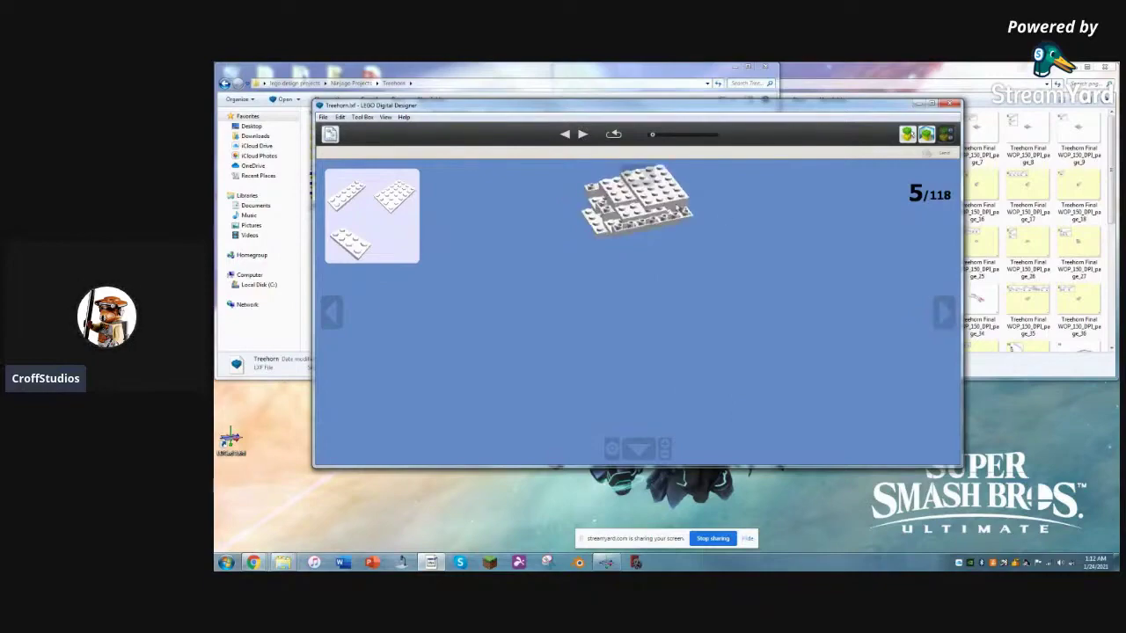
left_click(583, 135)
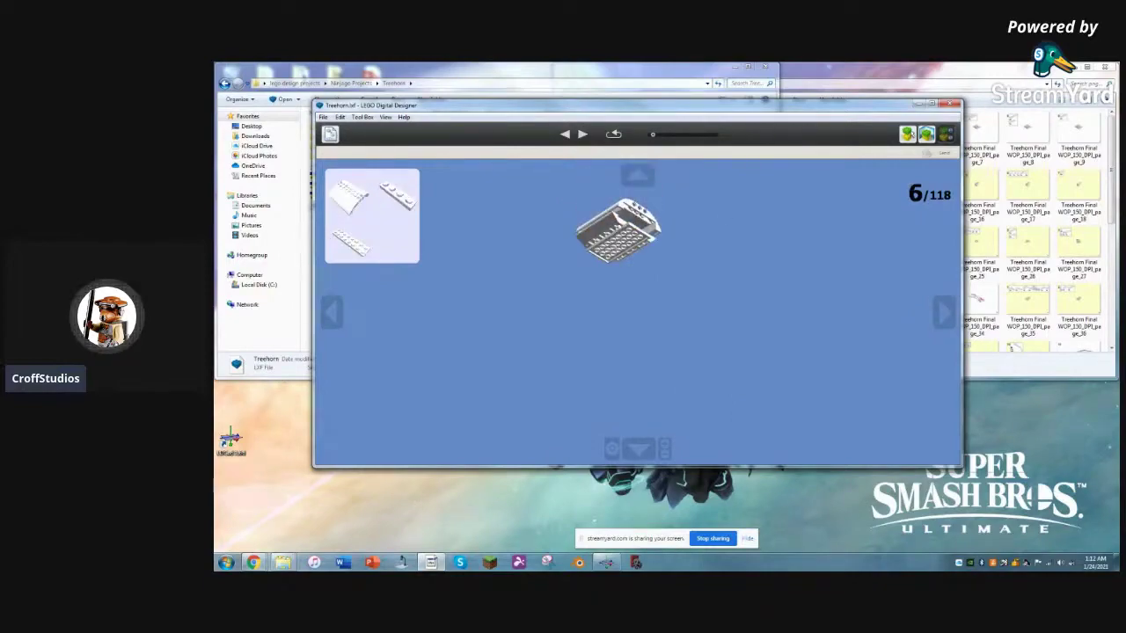
Step: Inspect the step 6 assembly from several angles, then close the Treehorn model in LEGO Digital Designer
left_click(639, 449)
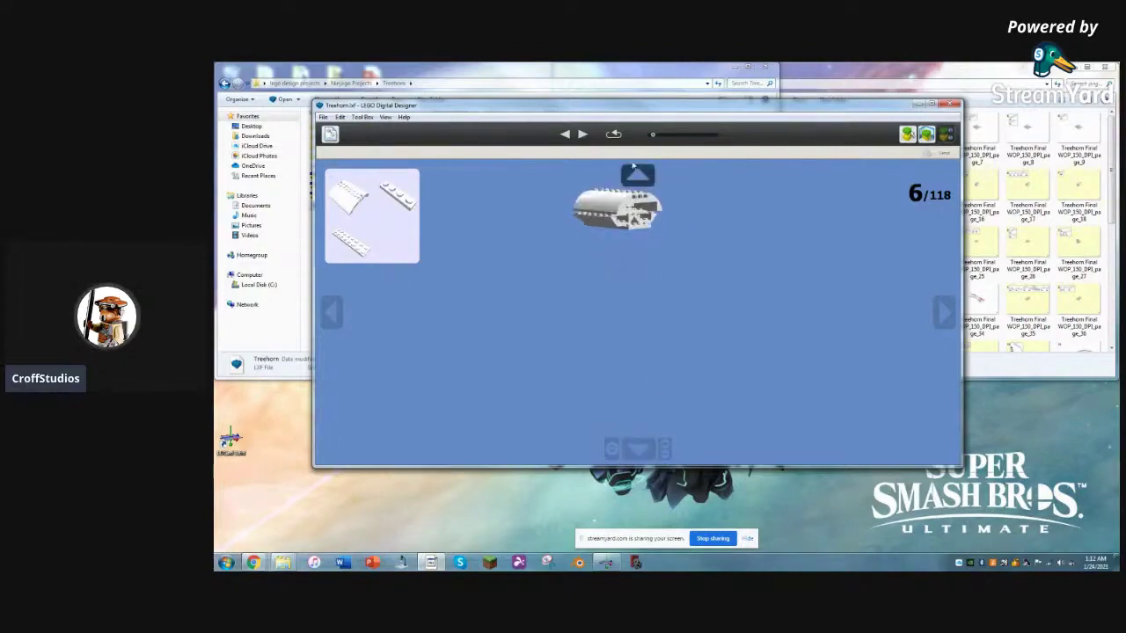
left_click(332, 314)
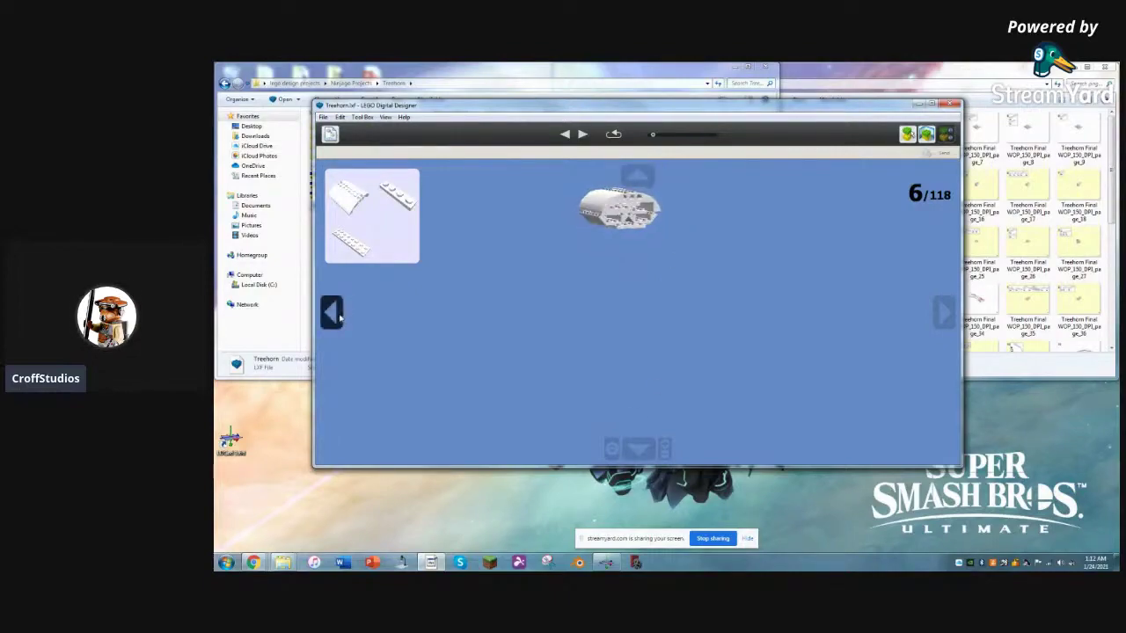
left_click(942, 313)
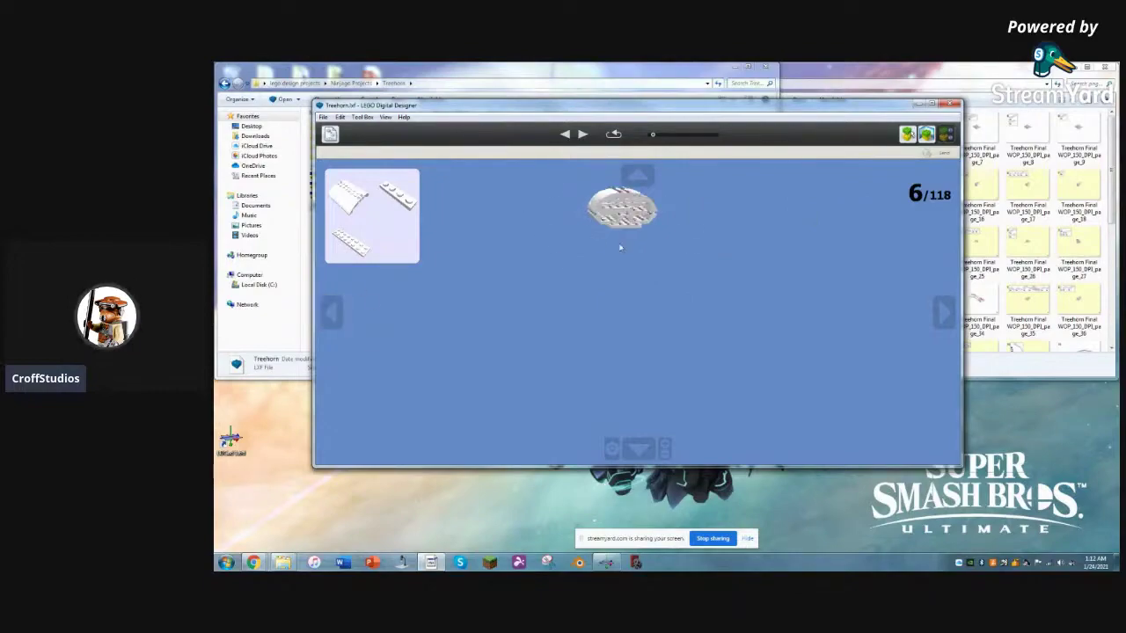
left_click(333, 319)
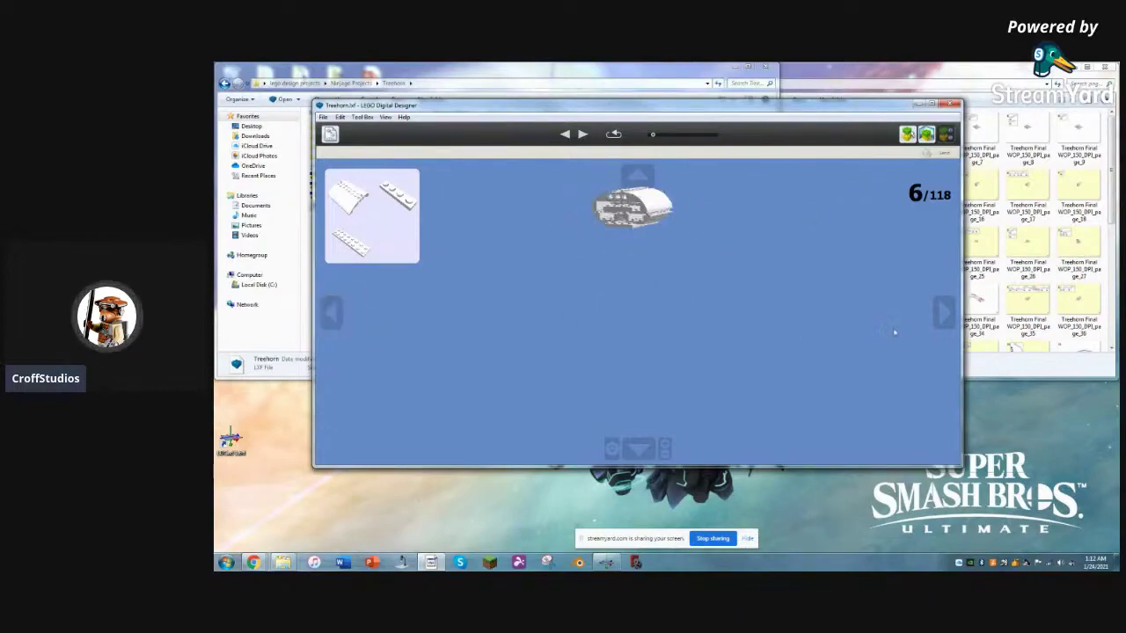
left_click(946, 312)
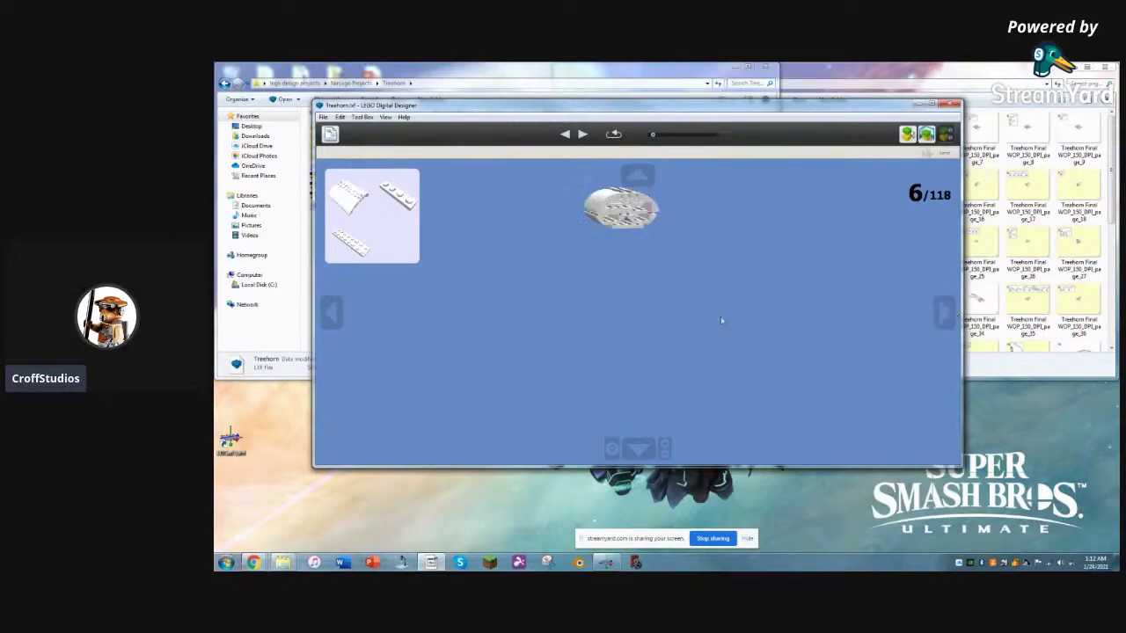
left_click(958, 313)
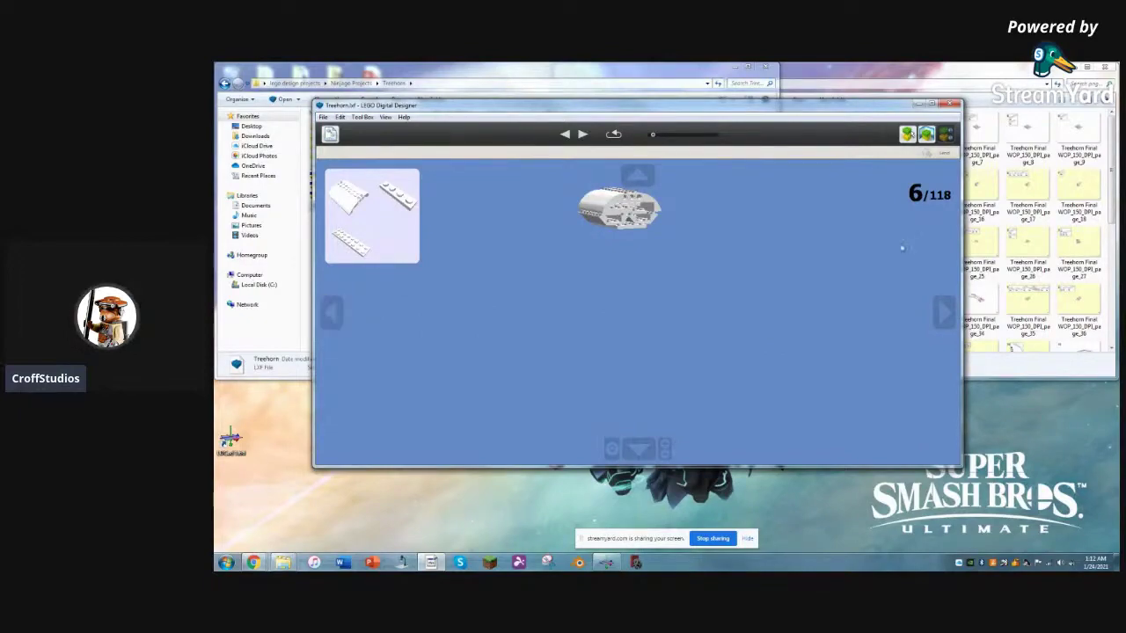
left_click(950, 105)
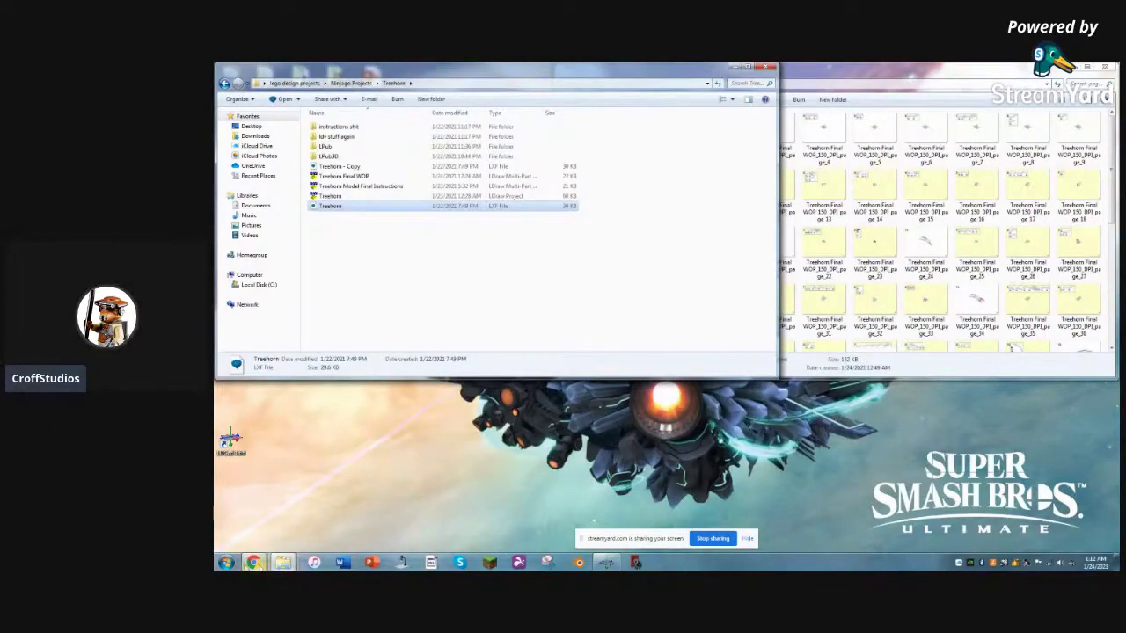
Step: Switch to the Chrome window with the LEGO.com page and show the LDCad downloads page
left_click(253, 563)
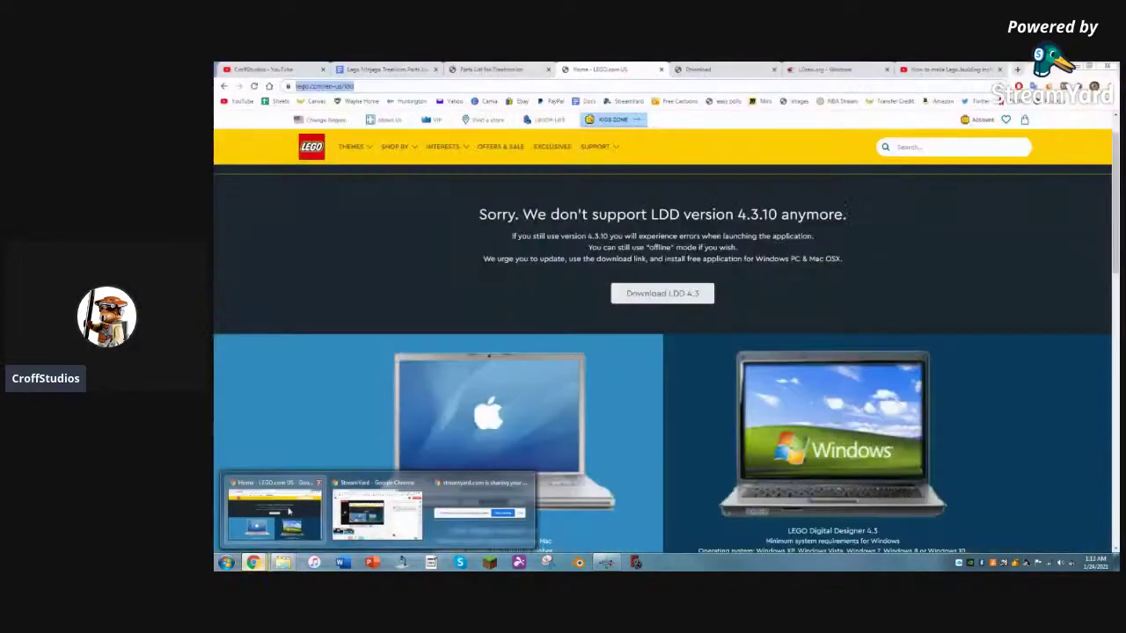
left_click(289, 512)
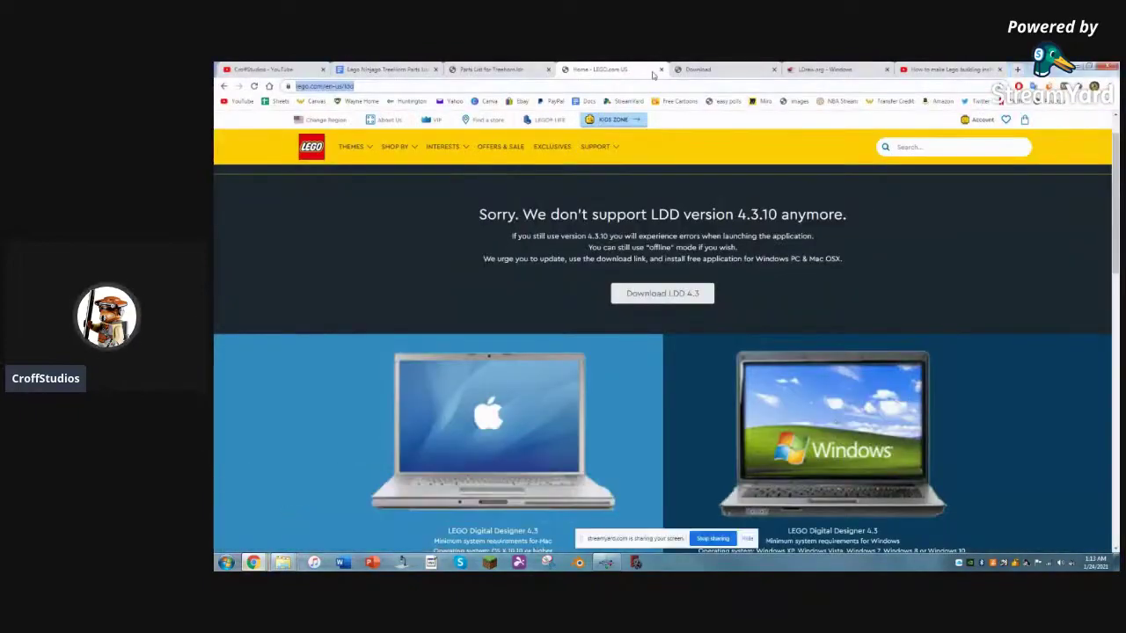
left_click(693, 70)
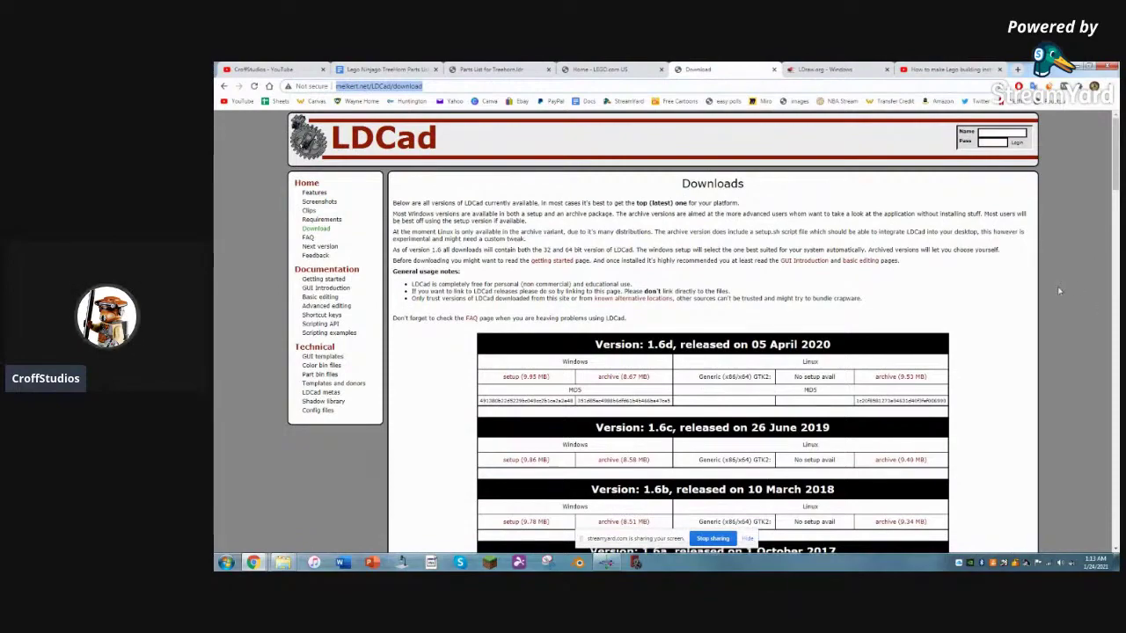
Step: Examine the list of LDCad releases on the downloads page and locate the Windows setup for version 1.6d
scroll(1027, 283, "down", 2)
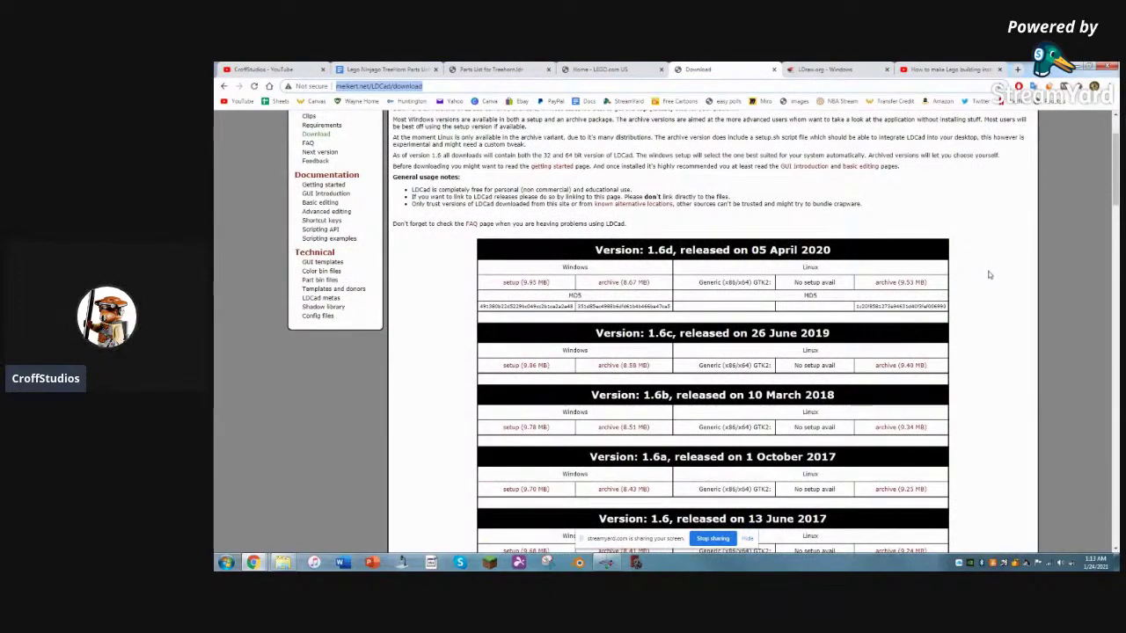
scroll(989, 276, "down", 2)
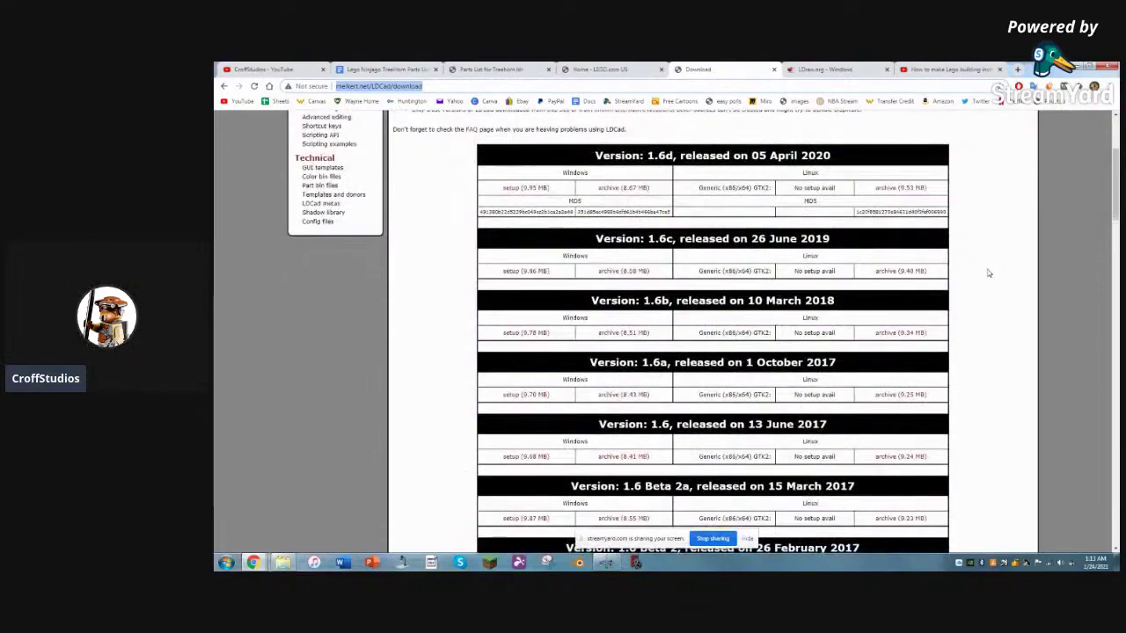
scroll(989, 264, "down", 2)
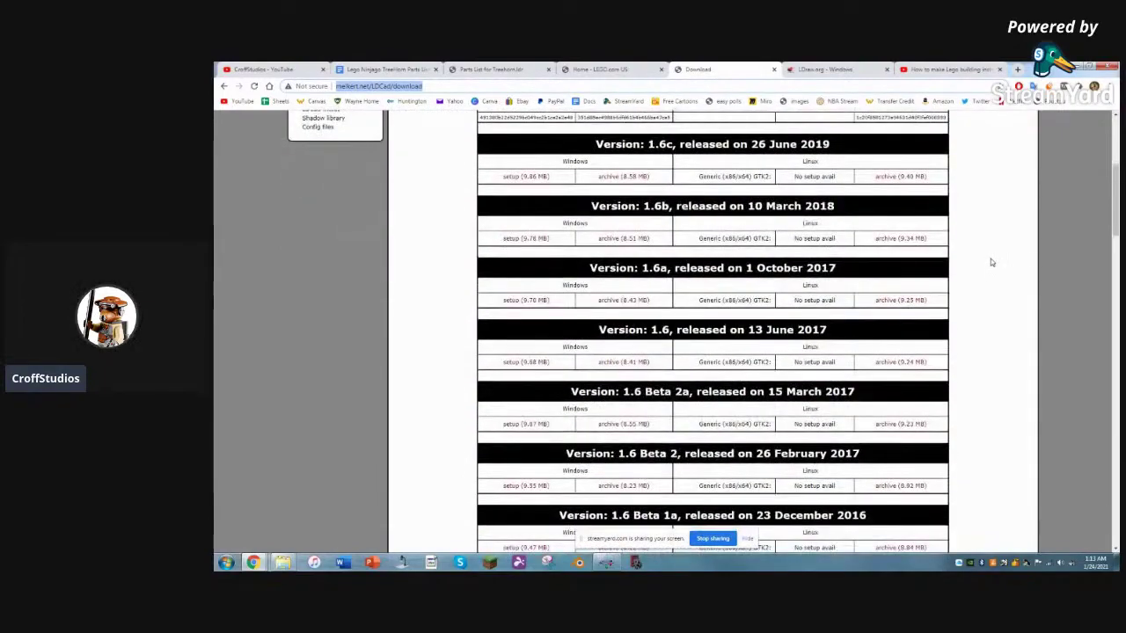
scroll(992, 262, "down", 3)
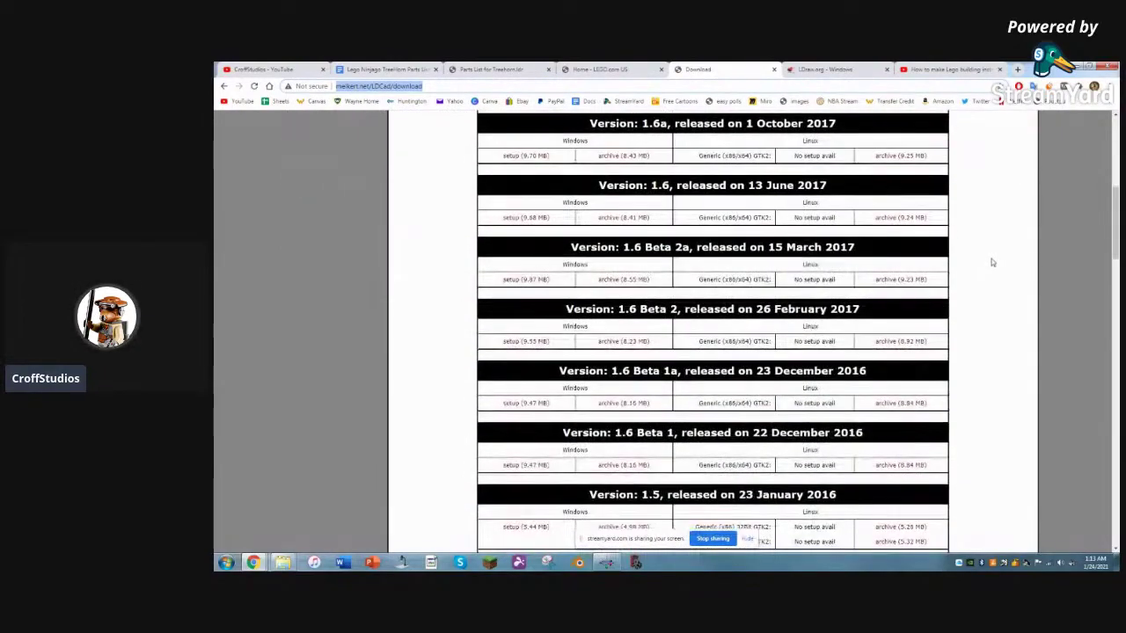
scroll(992, 262, "down", 1)
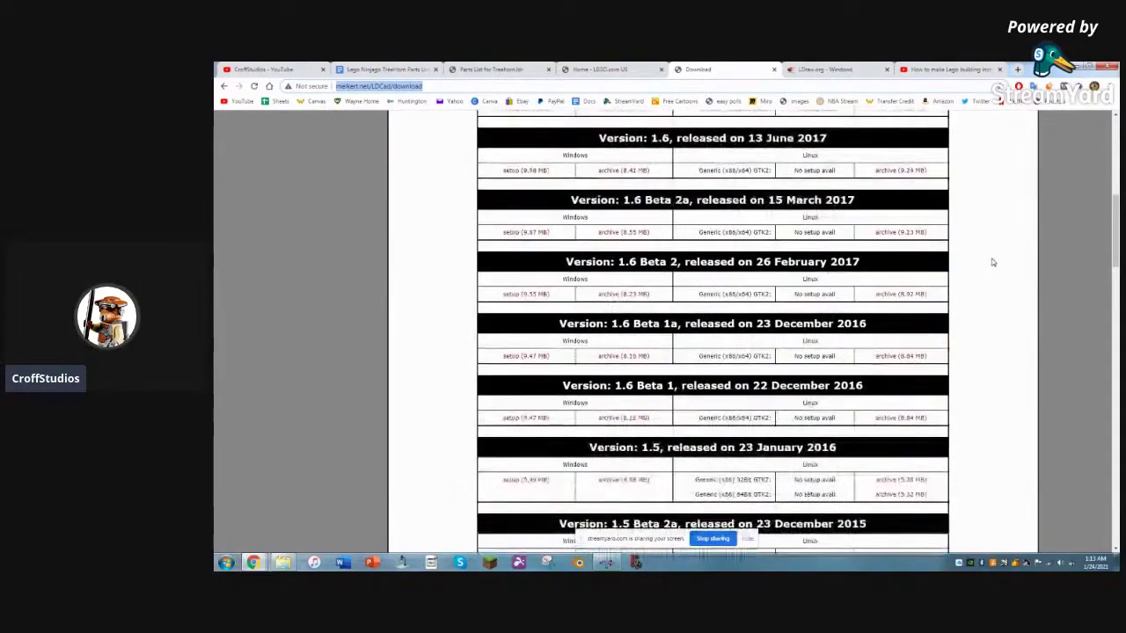
scroll(992, 263, "down", 2)
scroll(992, 263, "up", 4)
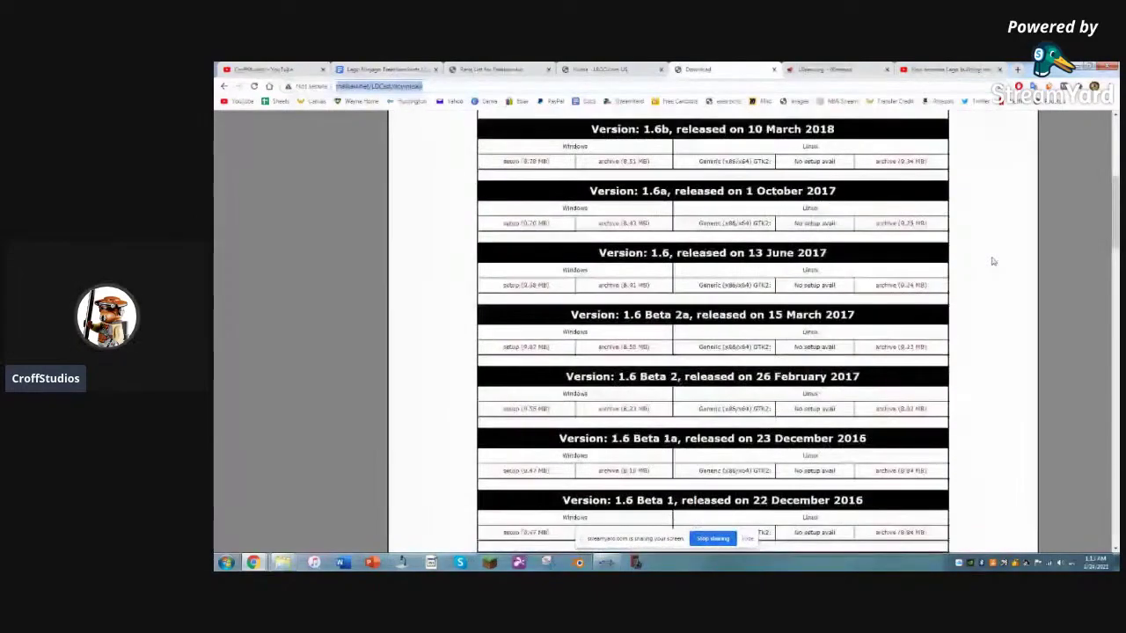
scroll(993, 262, "up", 8)
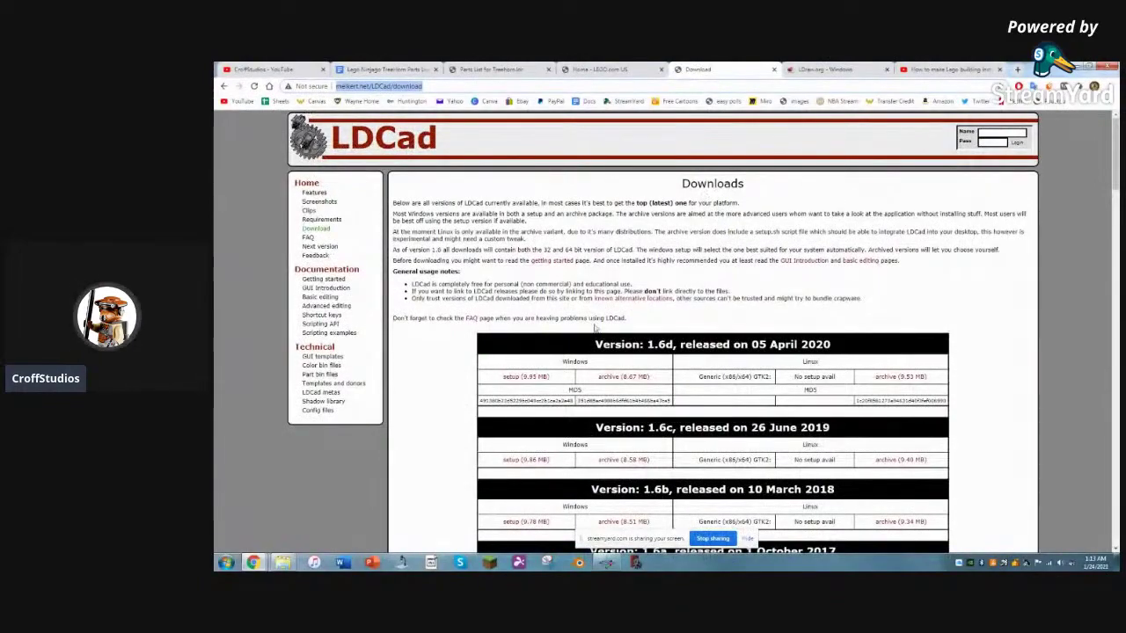
scroll(588, 310, "down", 1)
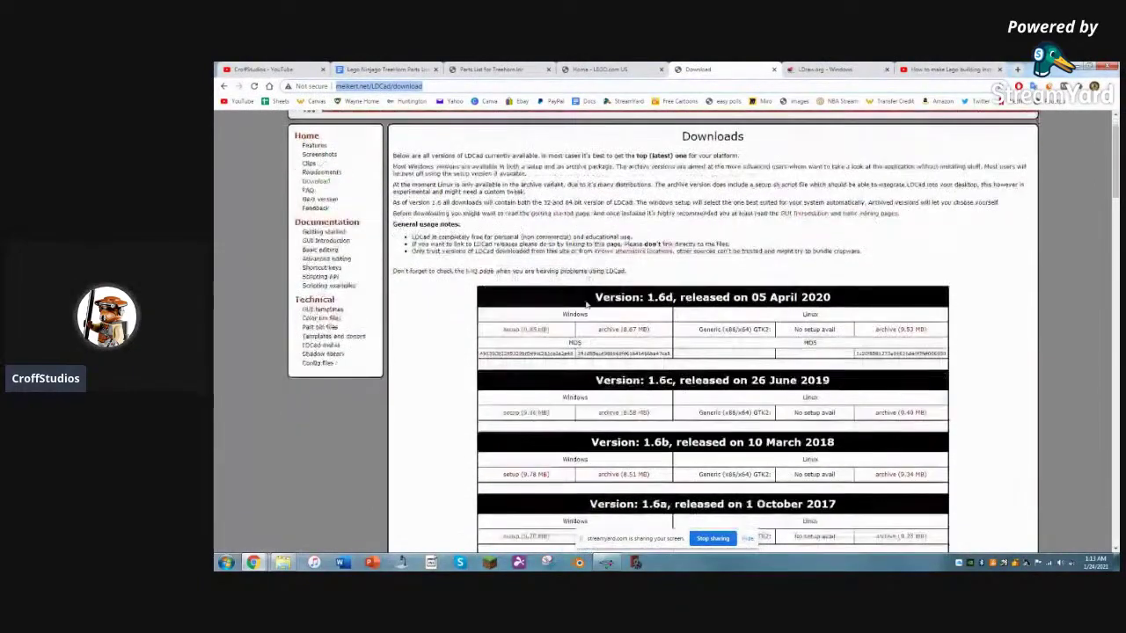
left_click(526, 331)
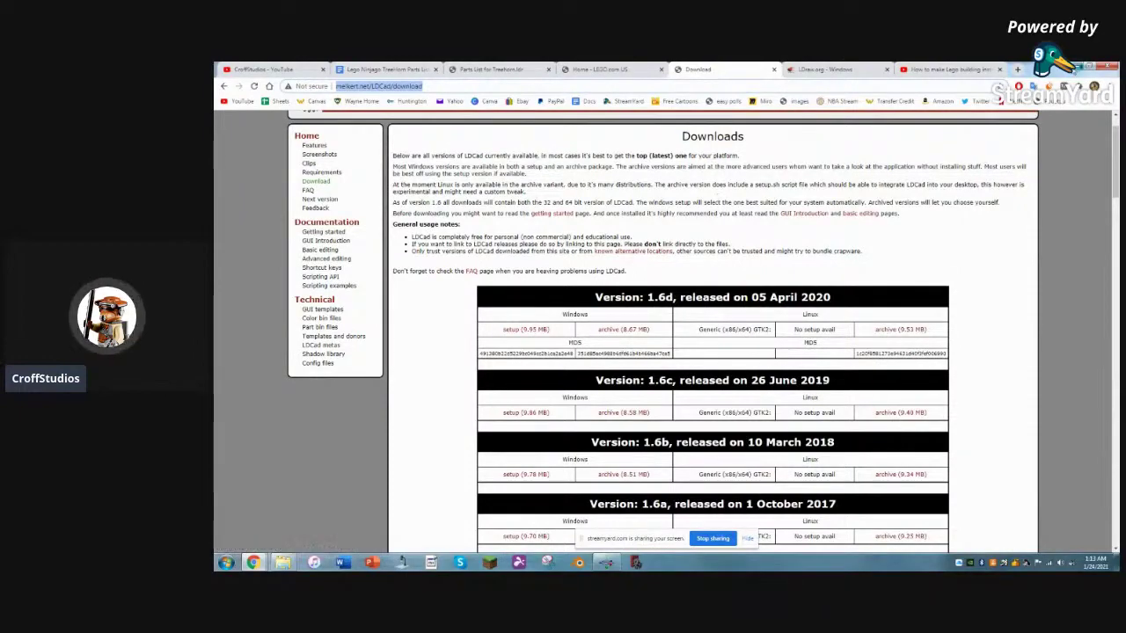
Step: Switch to LDCad, decline reloading the externally changed Treehorn Final WOP.mpd and inspect the complete model
key("super+Down")
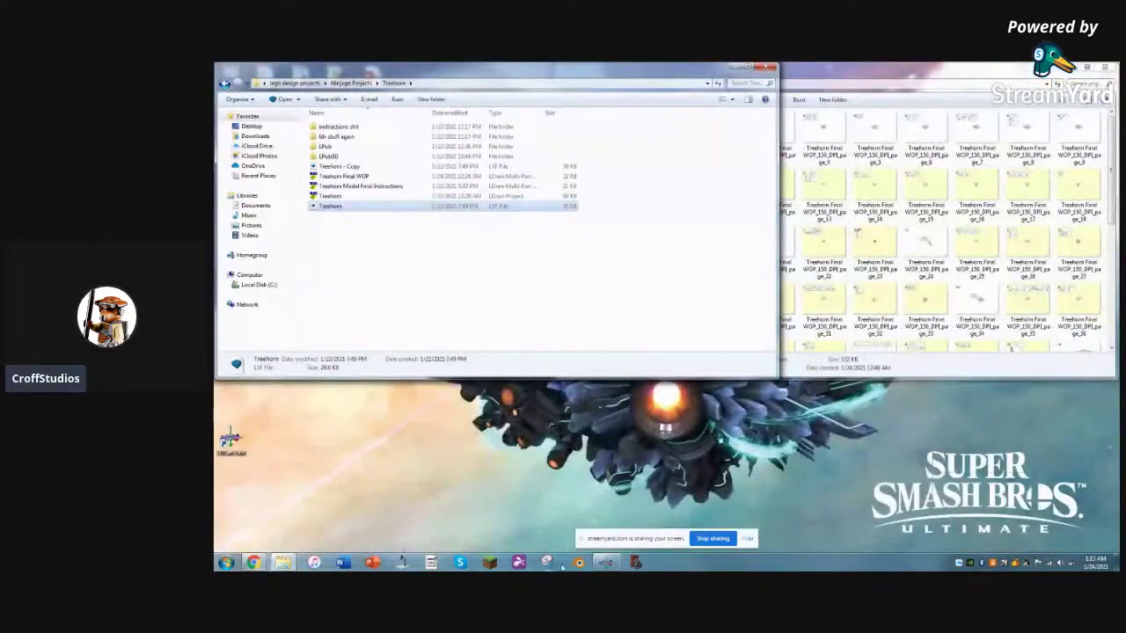
key("alt+Tab")
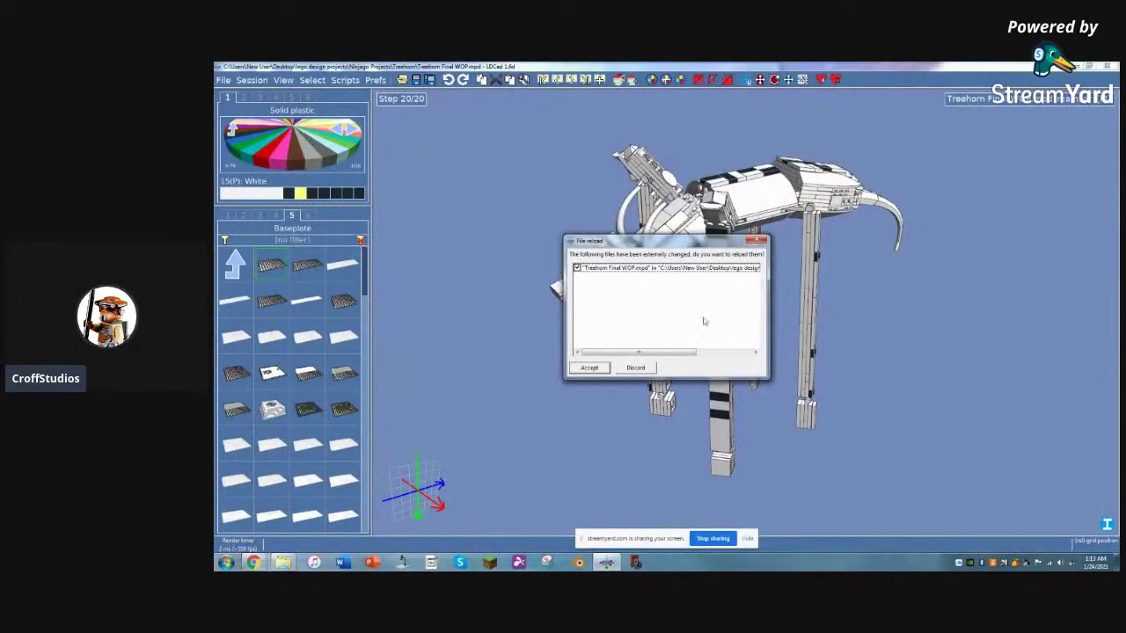
left_click(760, 242)
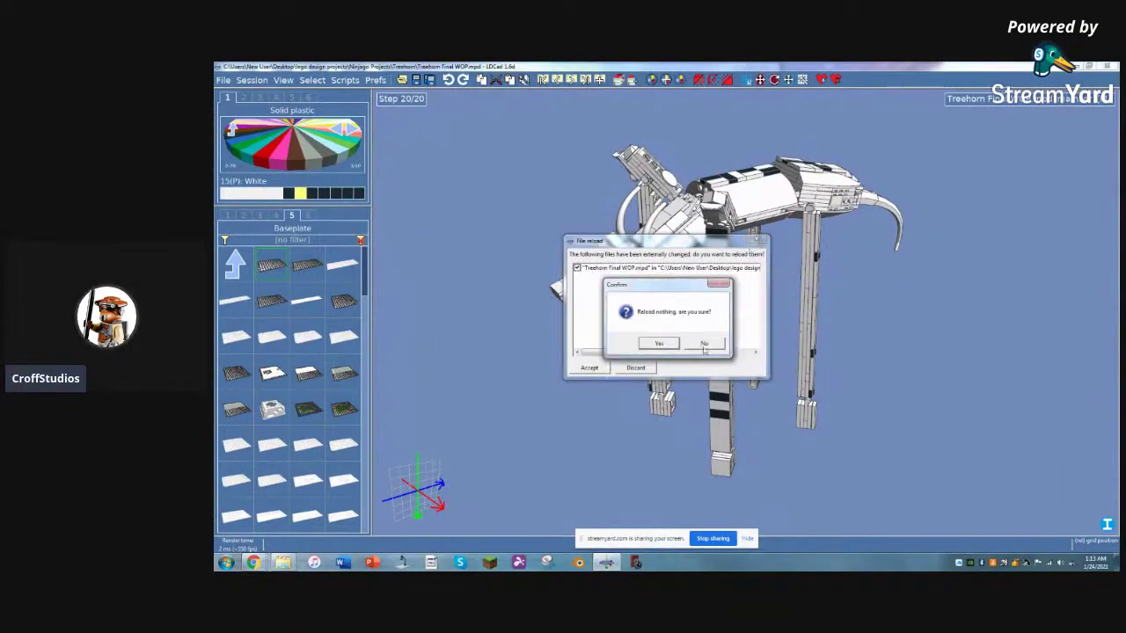
left_click(674, 345)
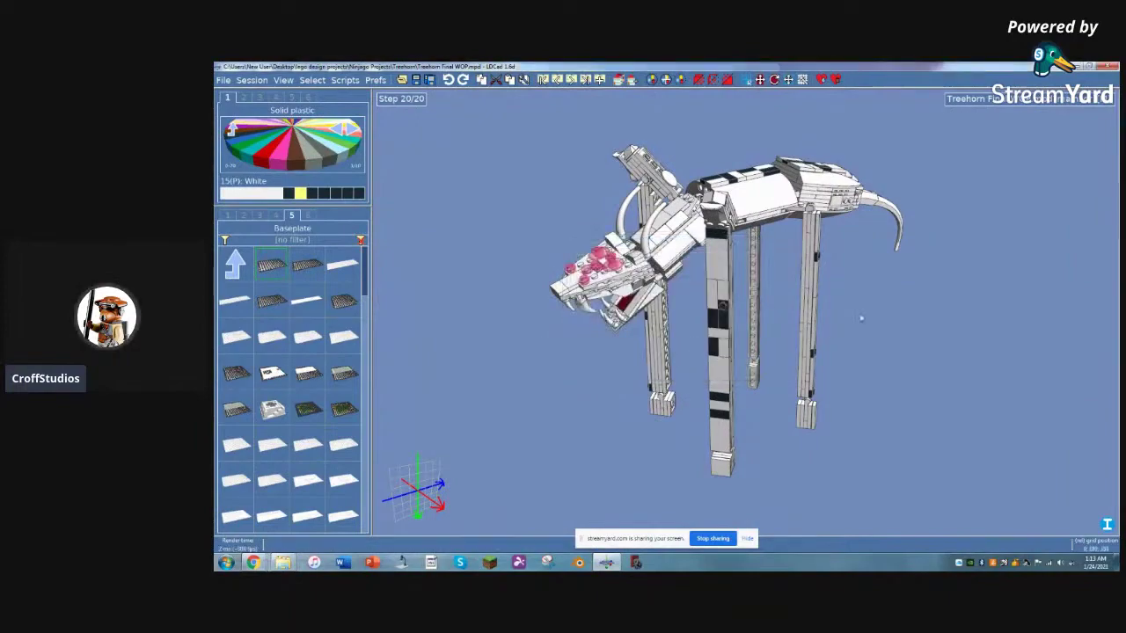
mouse_move(902, 271)
right_mouse_down()
mouse_move(898, 257)
mouse_move(899, 271)
right_mouse_up()
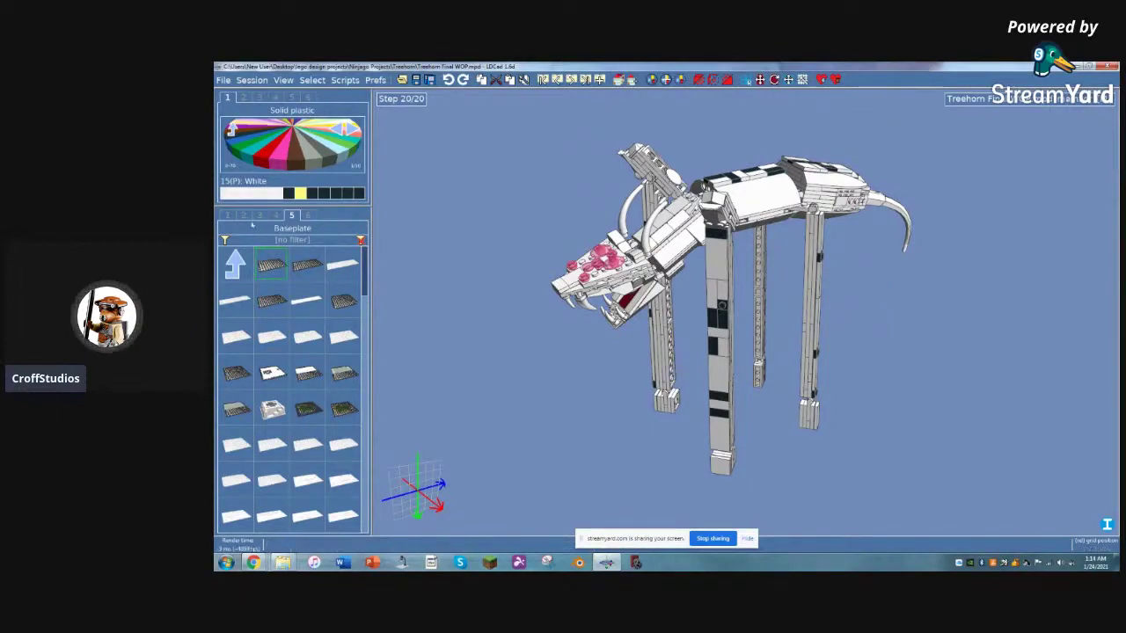
right_click_drag(938, 342, 924, 379)
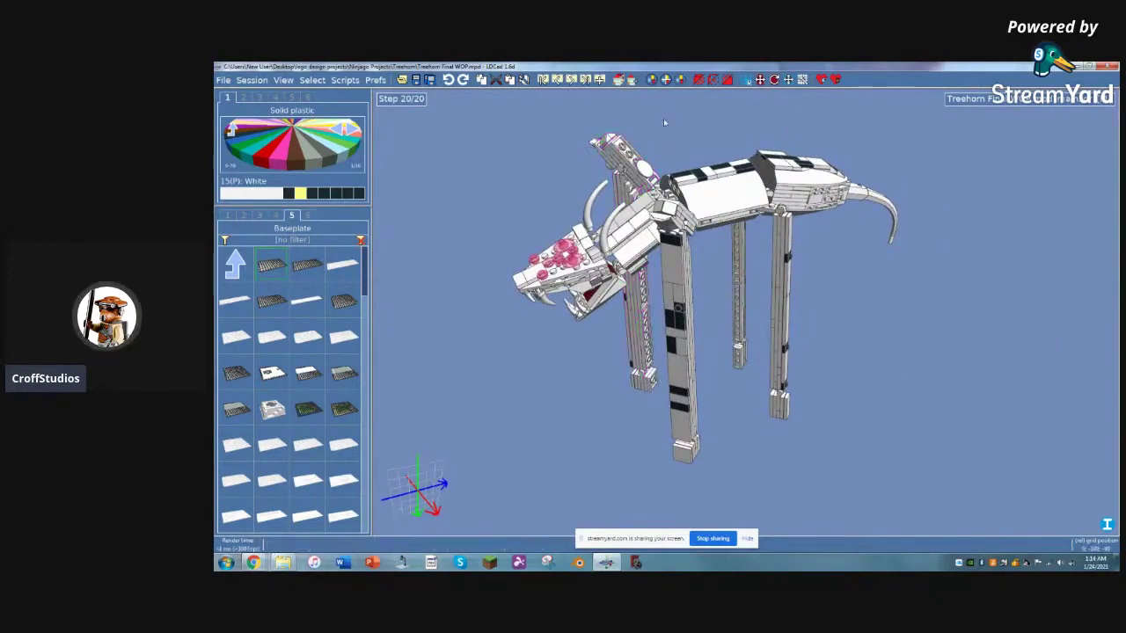
Step: Show the file's submodels and open the toothed jaw, the small white assembly beside it and the long leg in turn
left_click(308, 216)
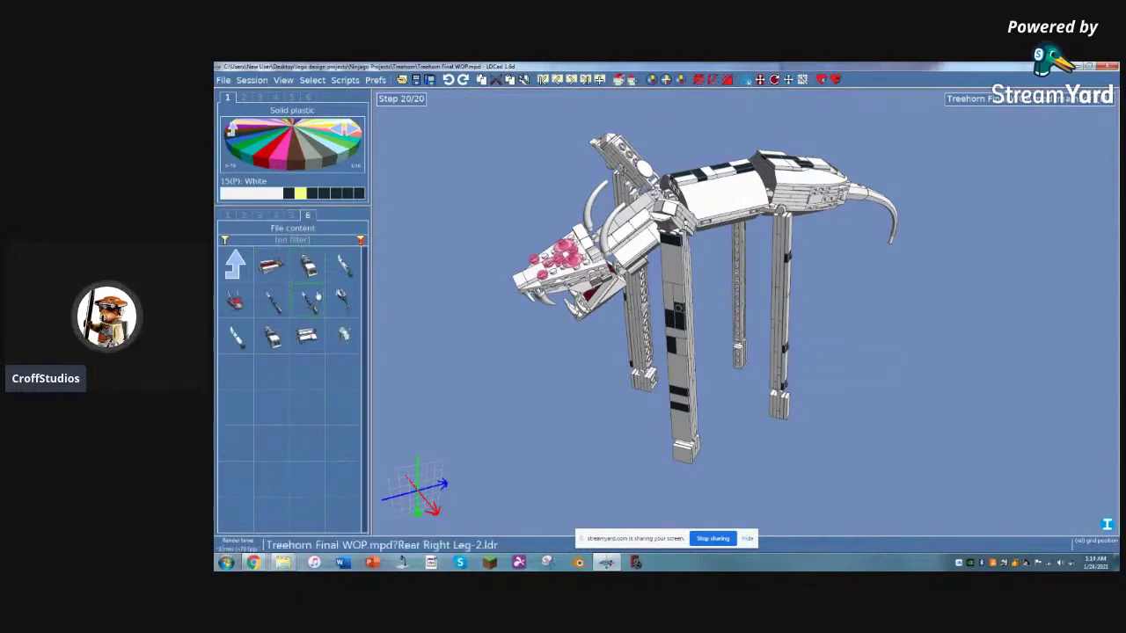
left_click(274, 271)
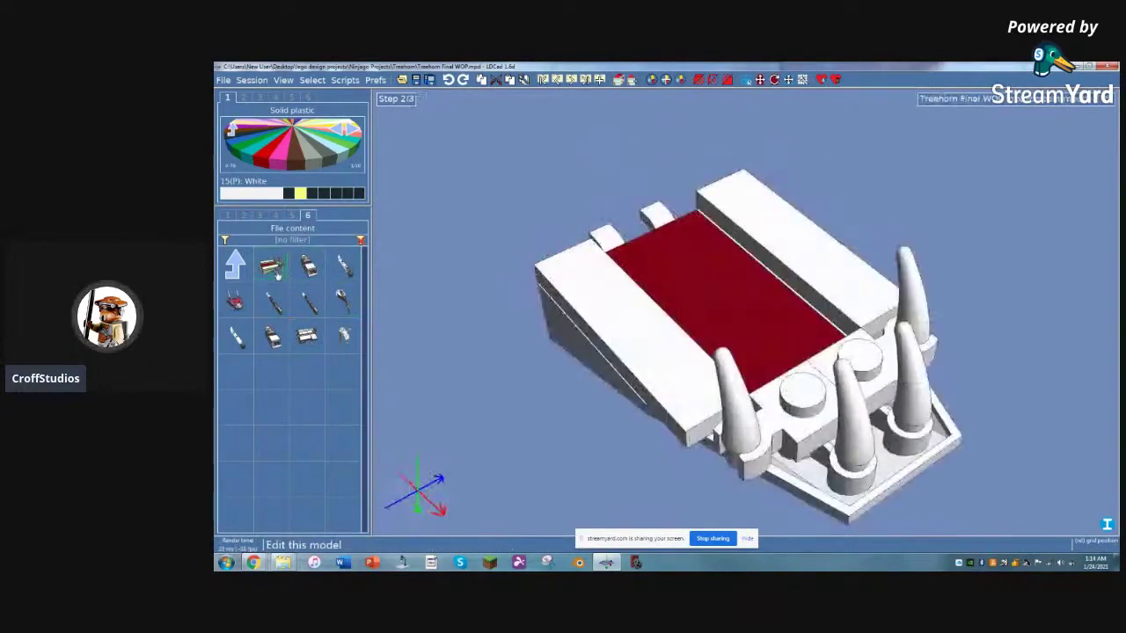
left_click(315, 277)
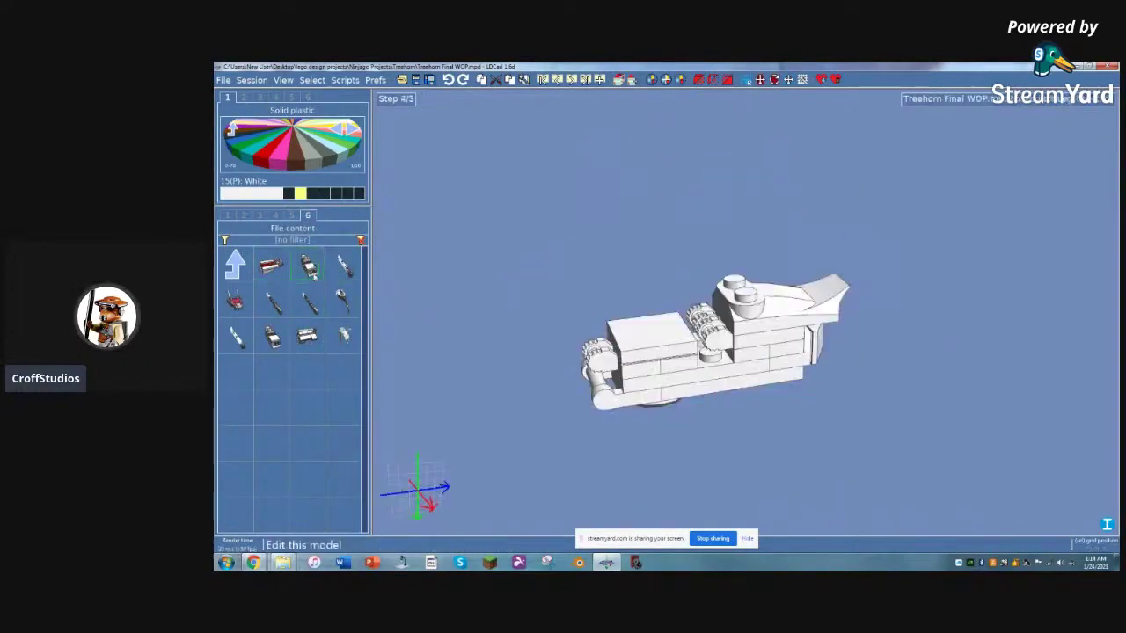
left_click(344, 273)
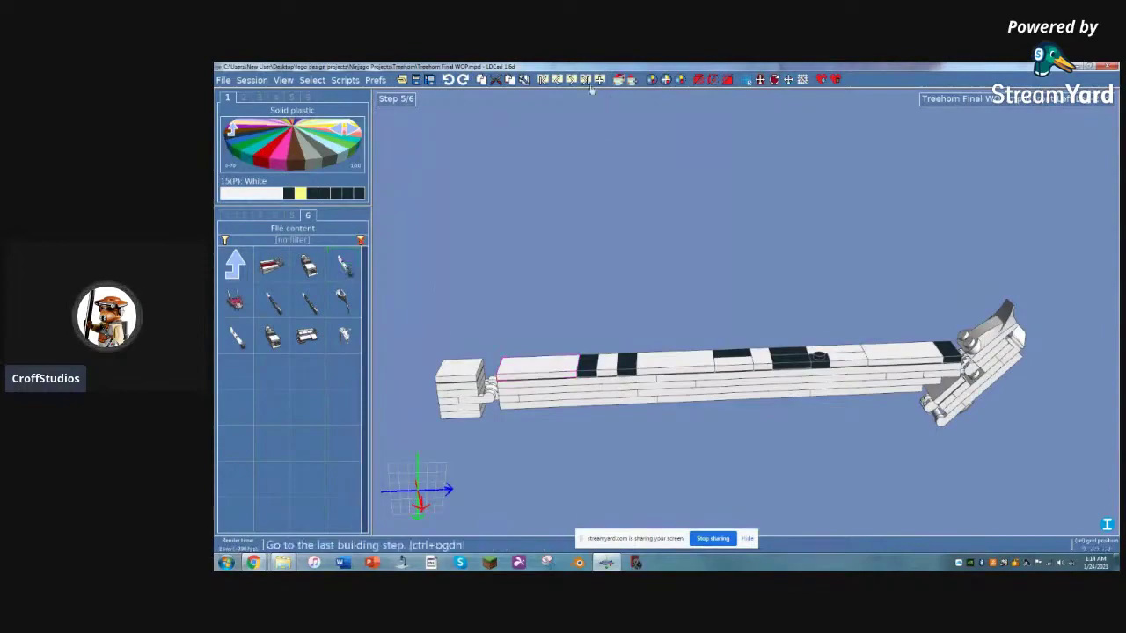
Step: Go back through the leg submodel's building steps
left_click(558, 80)
left_click(558, 80)
left_click(558, 80)
left_click(558, 80)
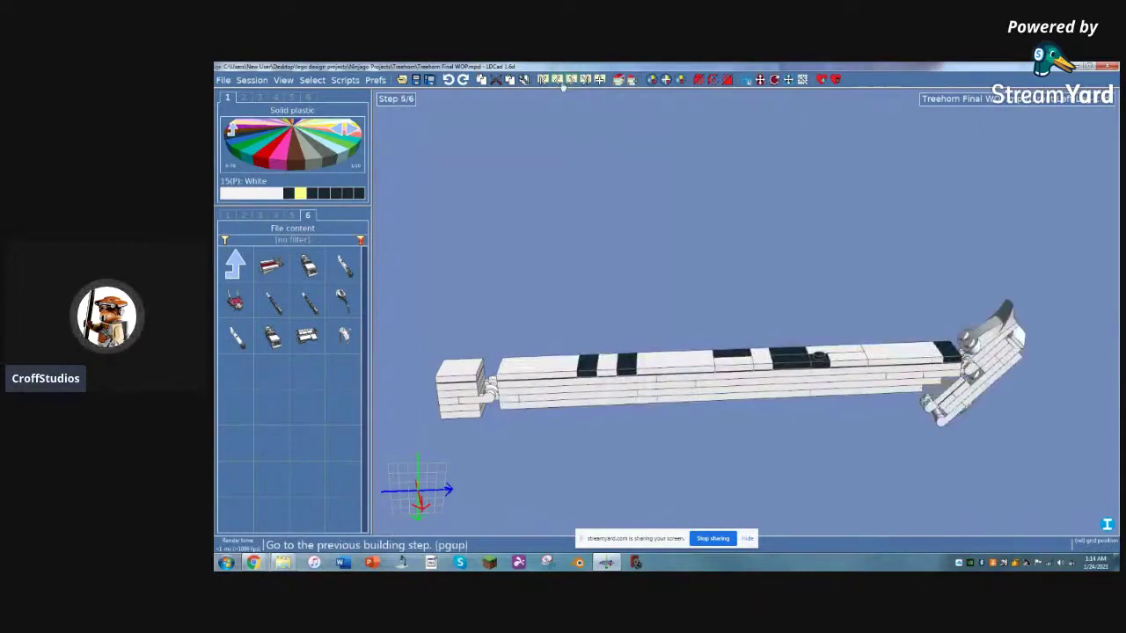
Step: Step the leg submodel back from building step 5 to its first building step
left_click(559, 81)
left_click(560, 81)
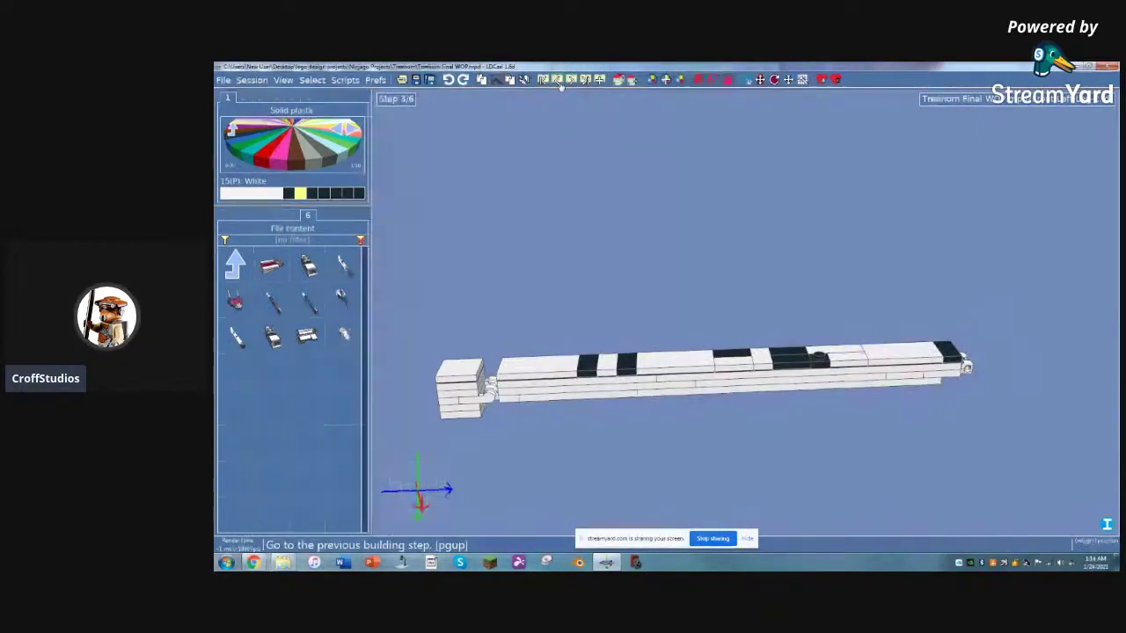
left_click(560, 81)
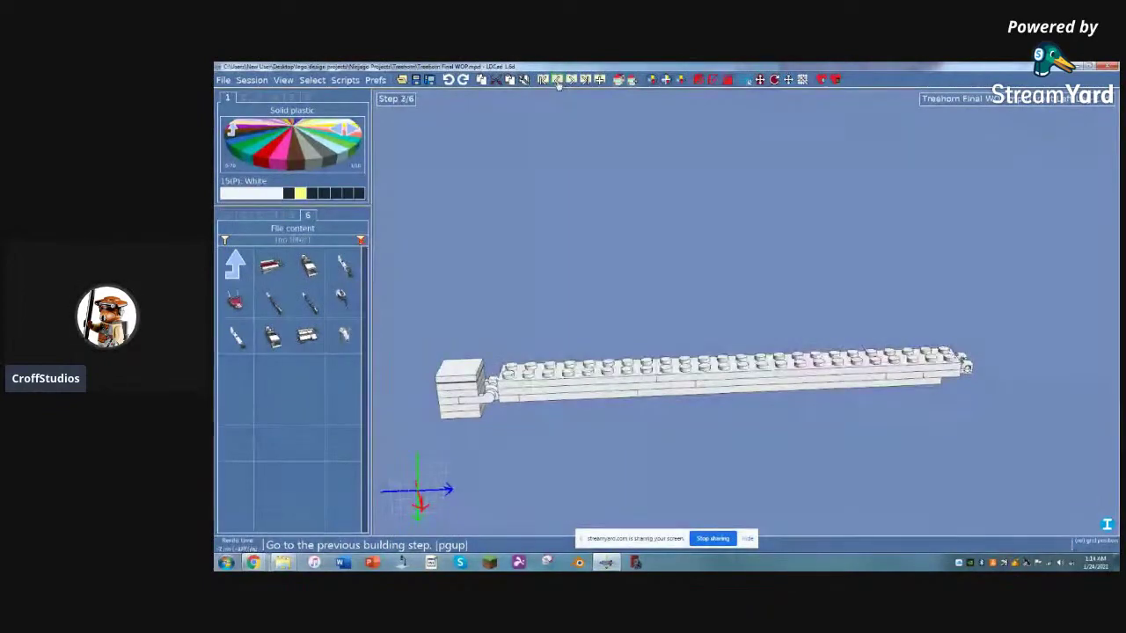
left_click(559, 81)
Step: Advance the leg submodel through its building steps to step 6 and inspect the completed leg
left_click(571, 81)
left_click(572, 81)
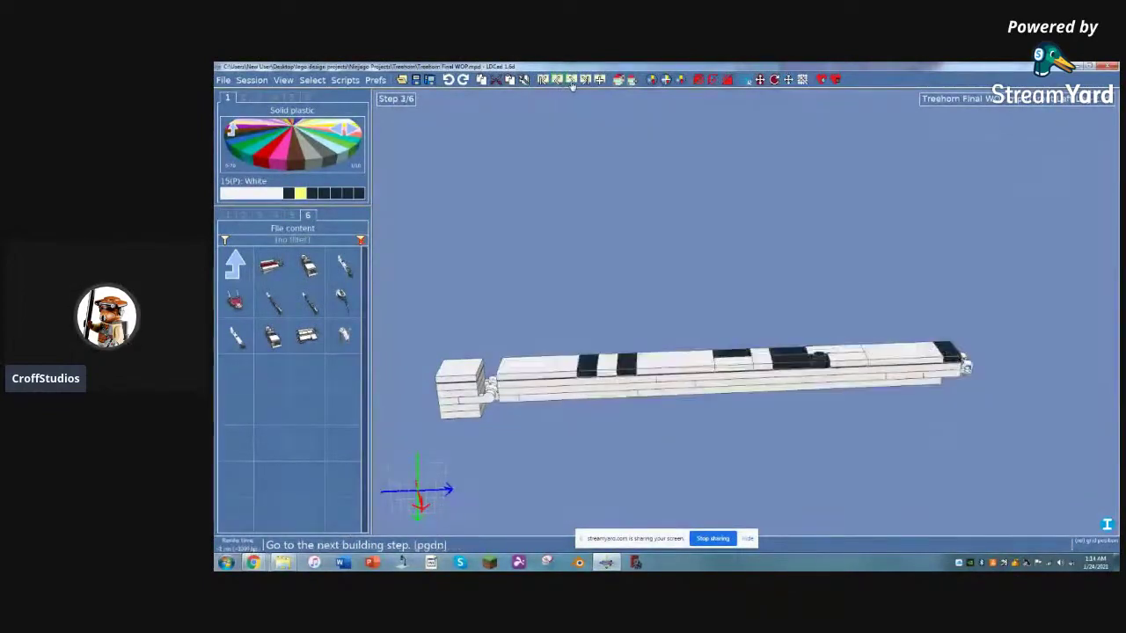
left_click(572, 81)
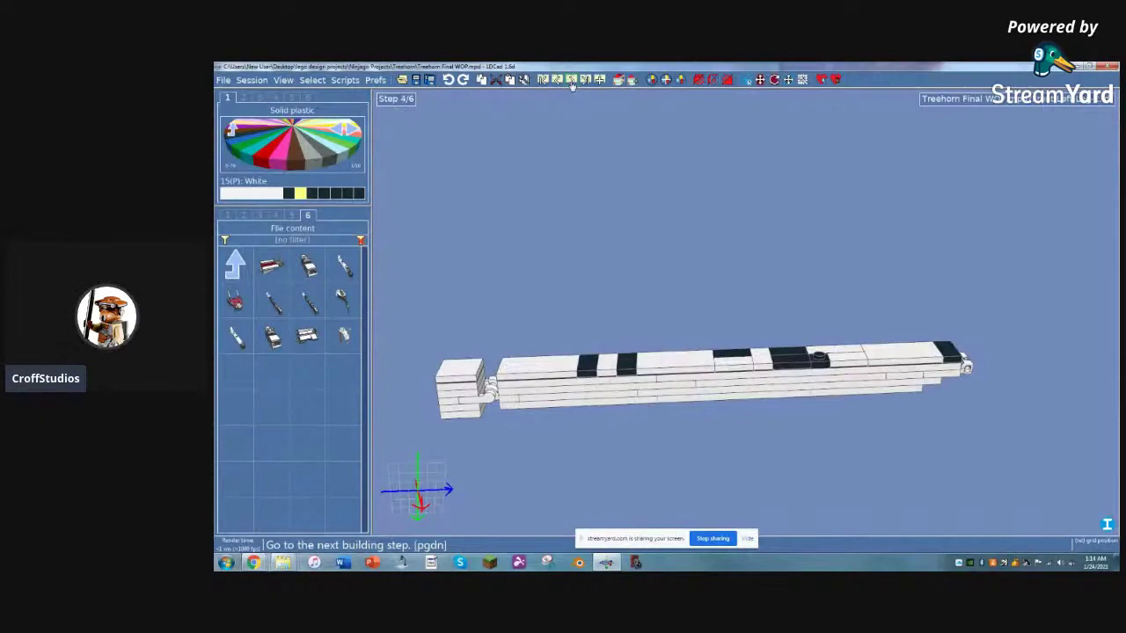
left_click(571, 81)
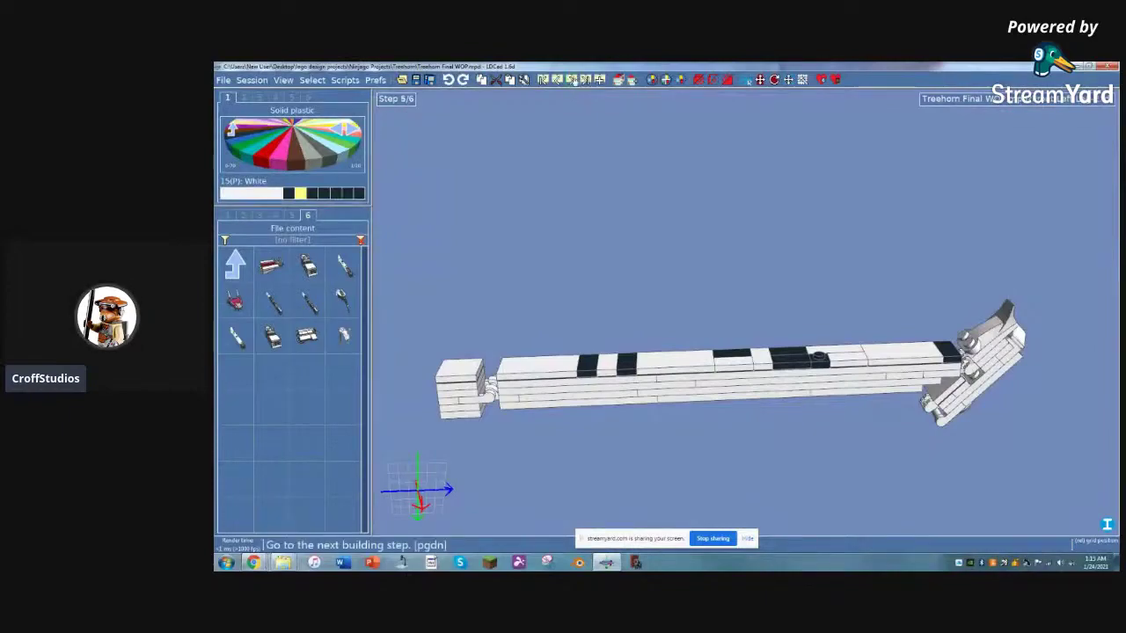
left_click(572, 79)
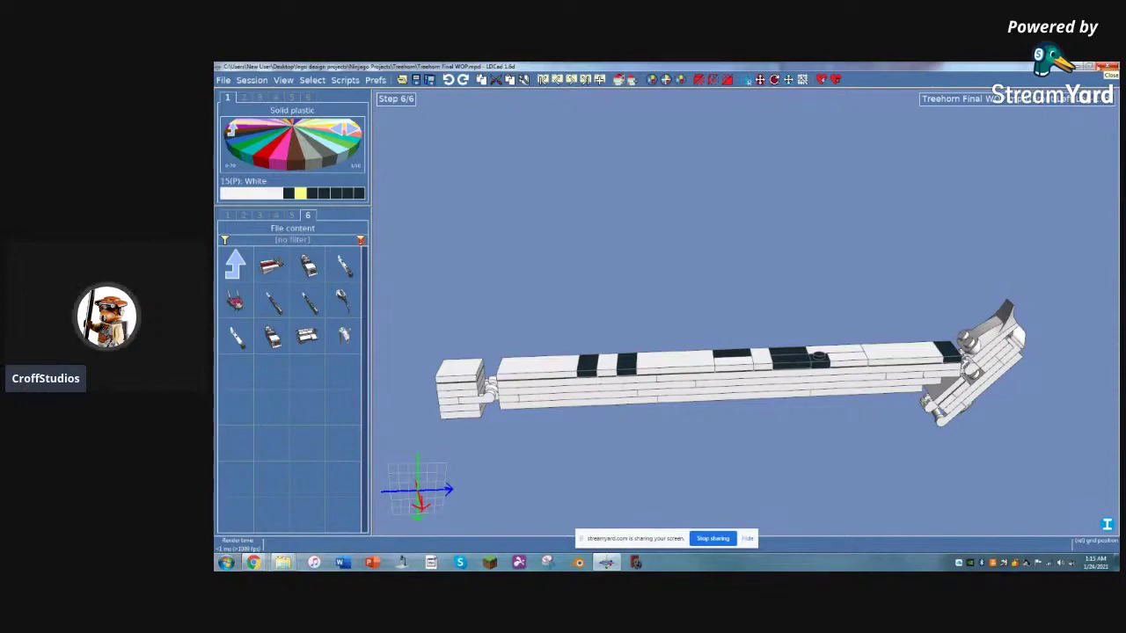
mouse_move(780, 209)
right_mouse_down()
mouse_move(757, 209)
mouse_move(784, 221)
mouse_move(778, 205)
right_mouse_up()
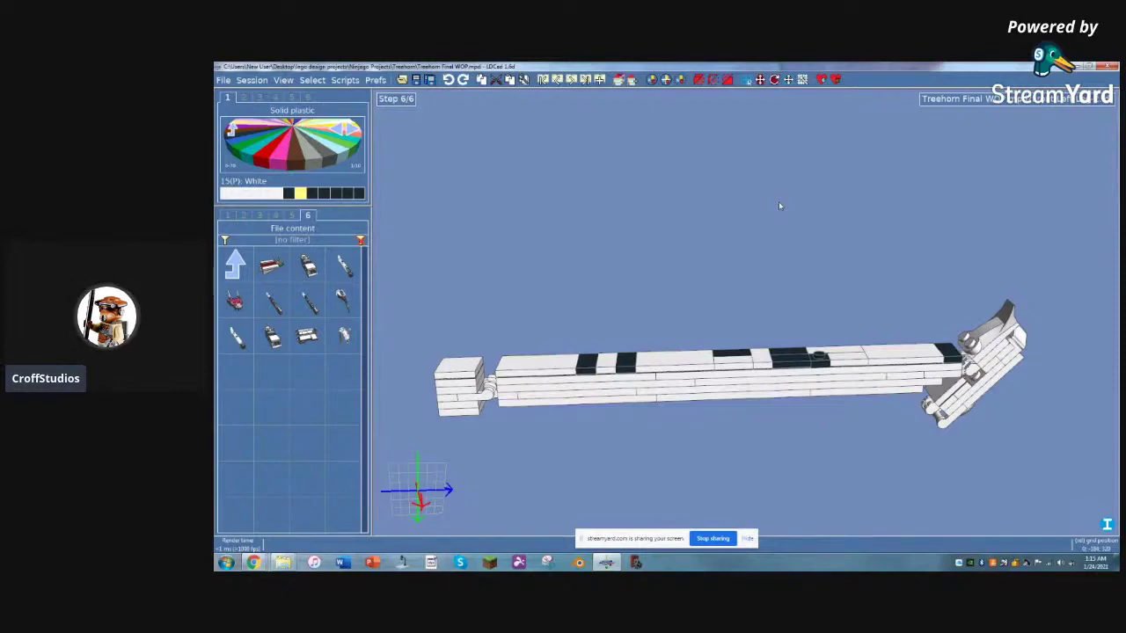
mouse_move(778, 206)
right_mouse_down()
mouse_move(684, 217)
mouse_move(593, 202)
mouse_move(654, 217)
mouse_move(764, 217)
mouse_move(783, 201)
right_mouse_up()
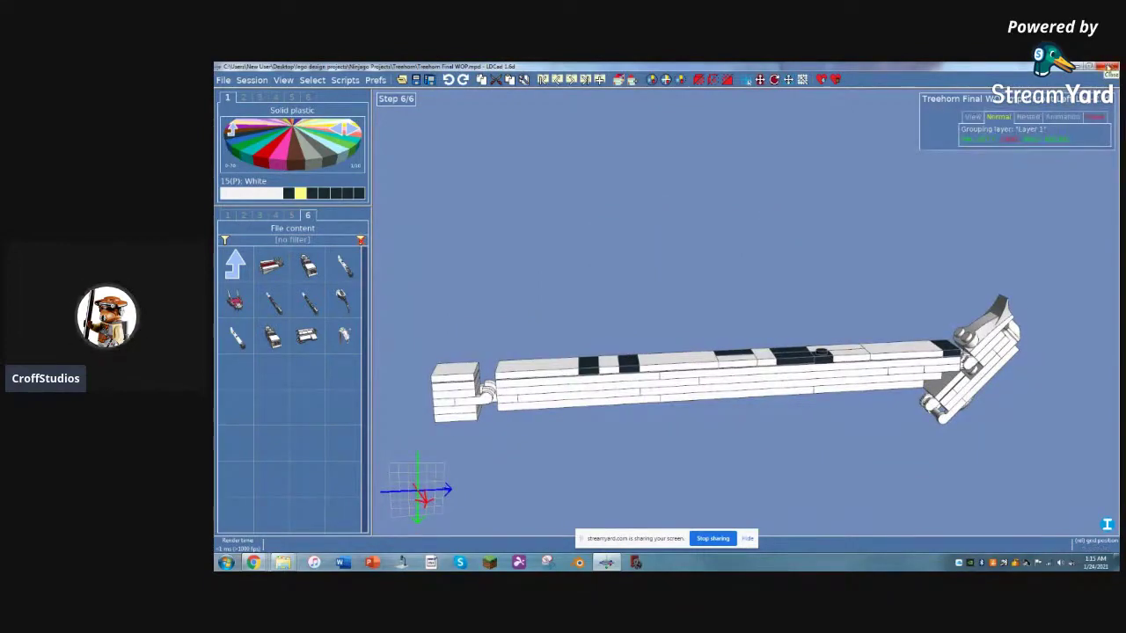
Step: Close LDCad without saving the changed file and switch to the Chrome window with the LDCad downloads page
left_click(1110, 67)
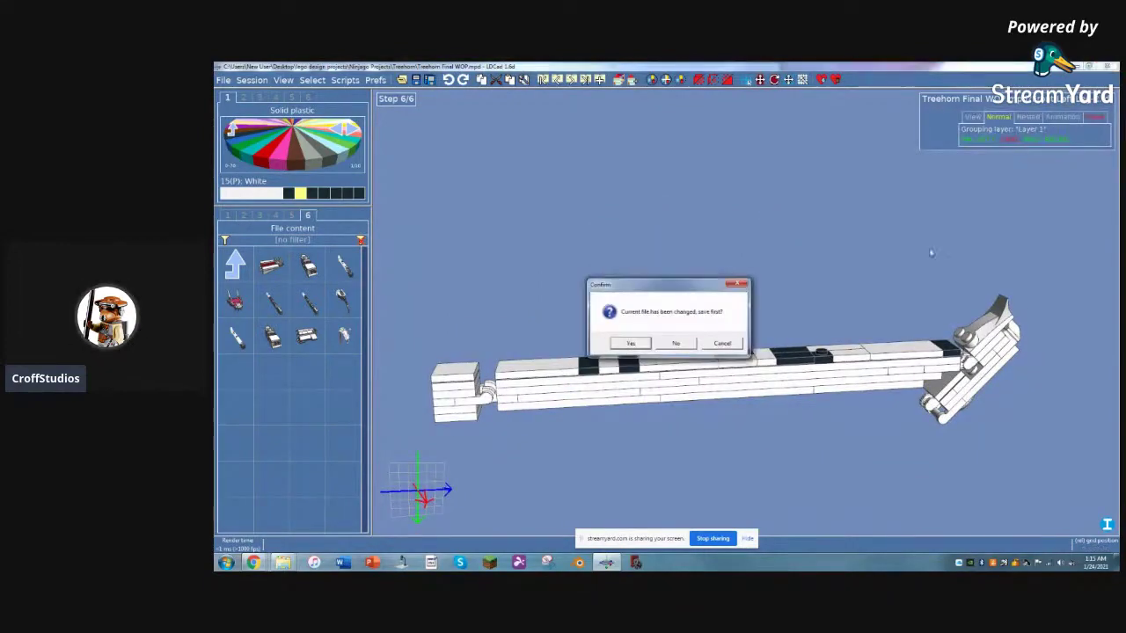
left_click(675, 345)
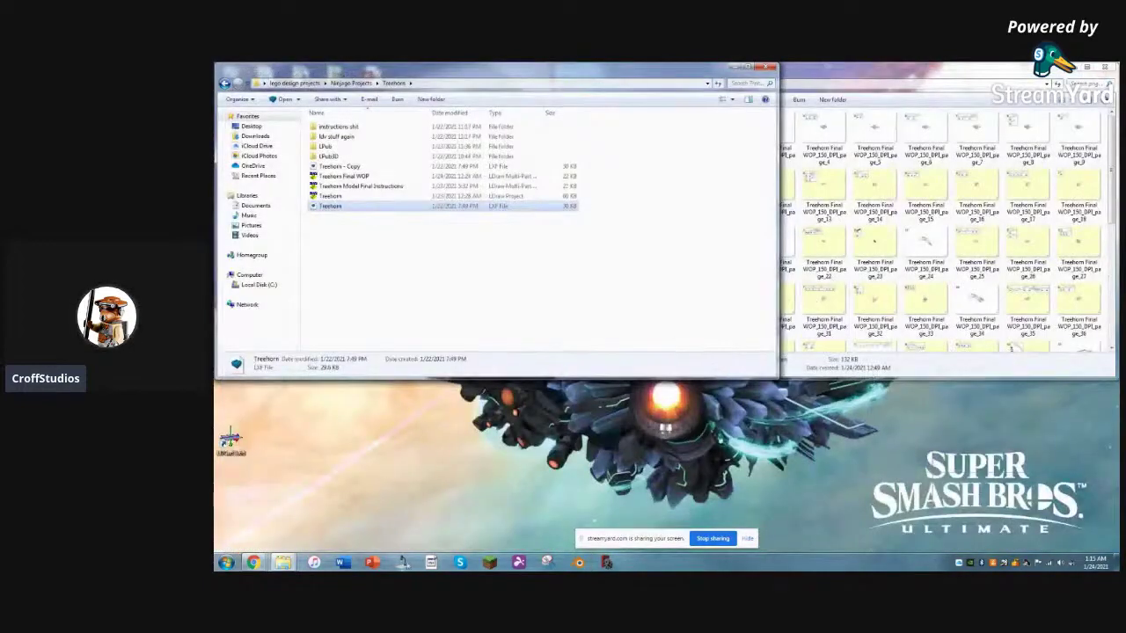
mouse_move(255, 564)
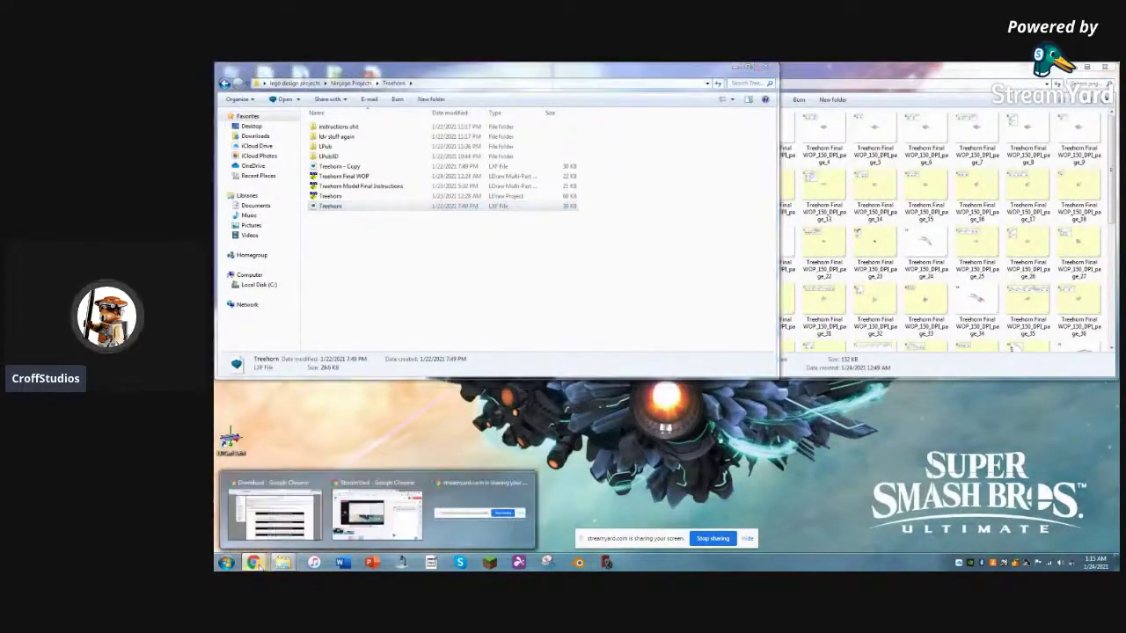
left_click(296, 528)
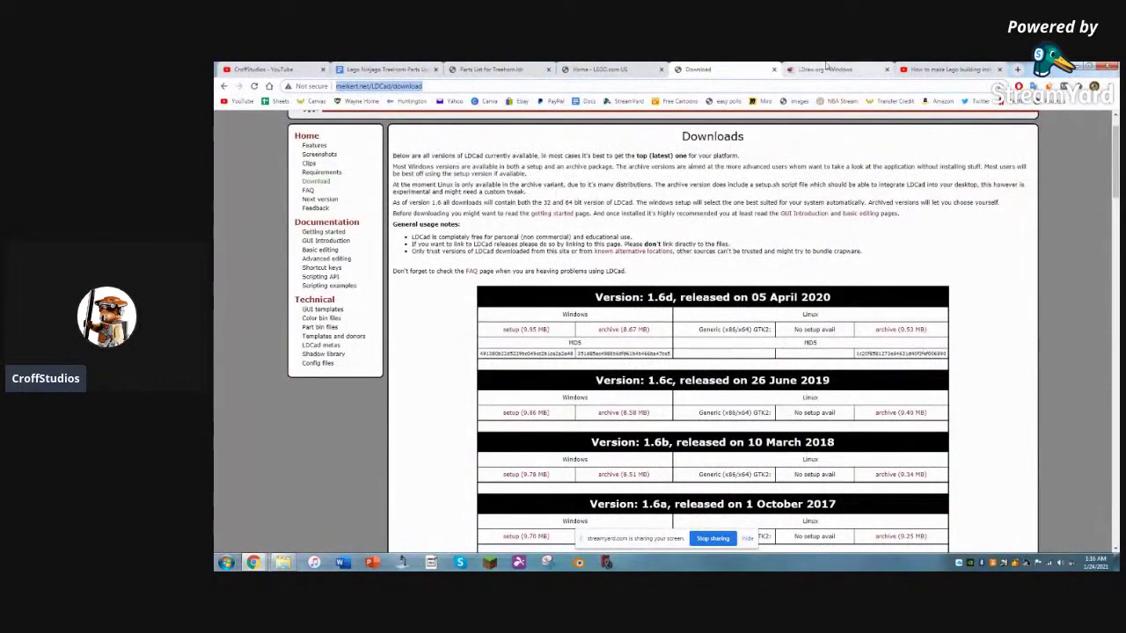
Step: Show the video "How to make Lego building instructions | Part 1 (LDCad)" and look over its description and playlist
left_click(941, 69)
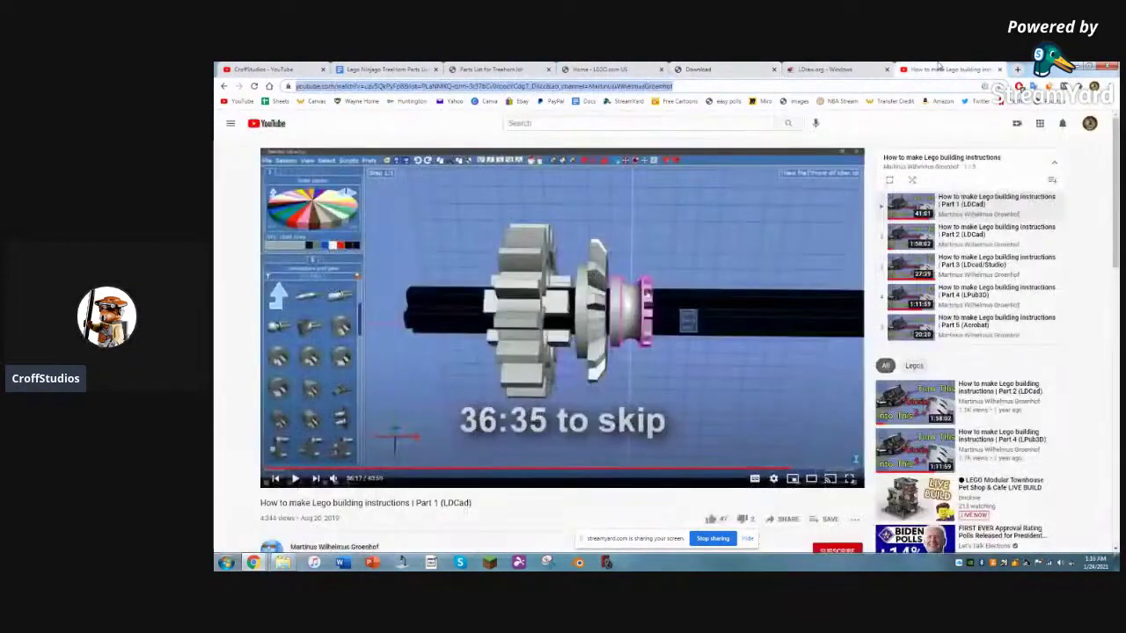
left_click(471, 124)
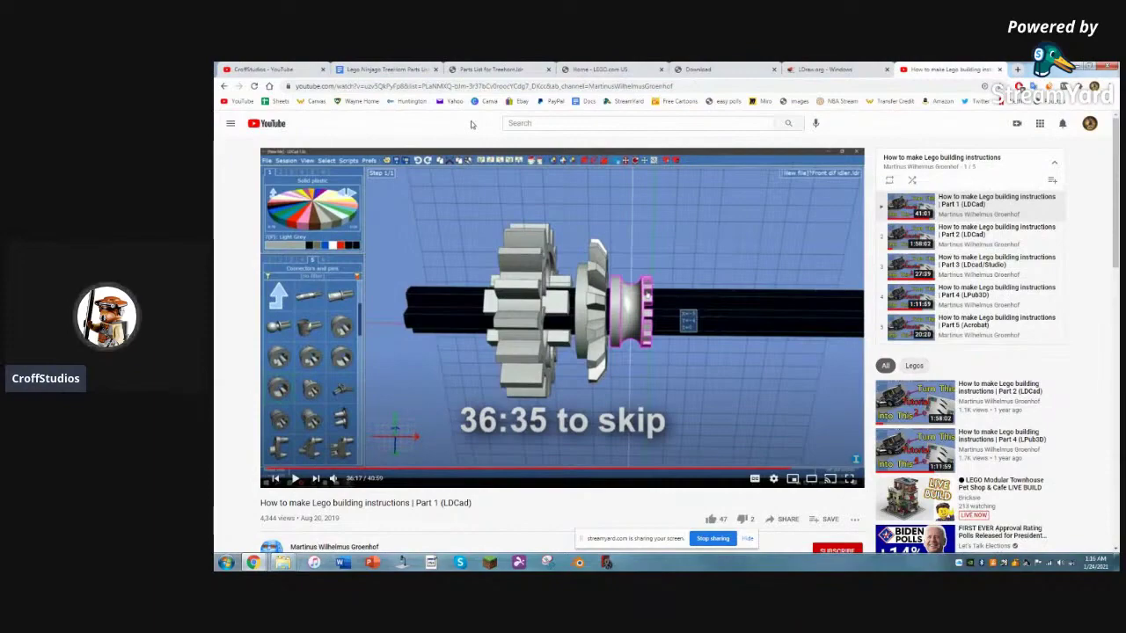
scroll(333, 414, "down", 3)
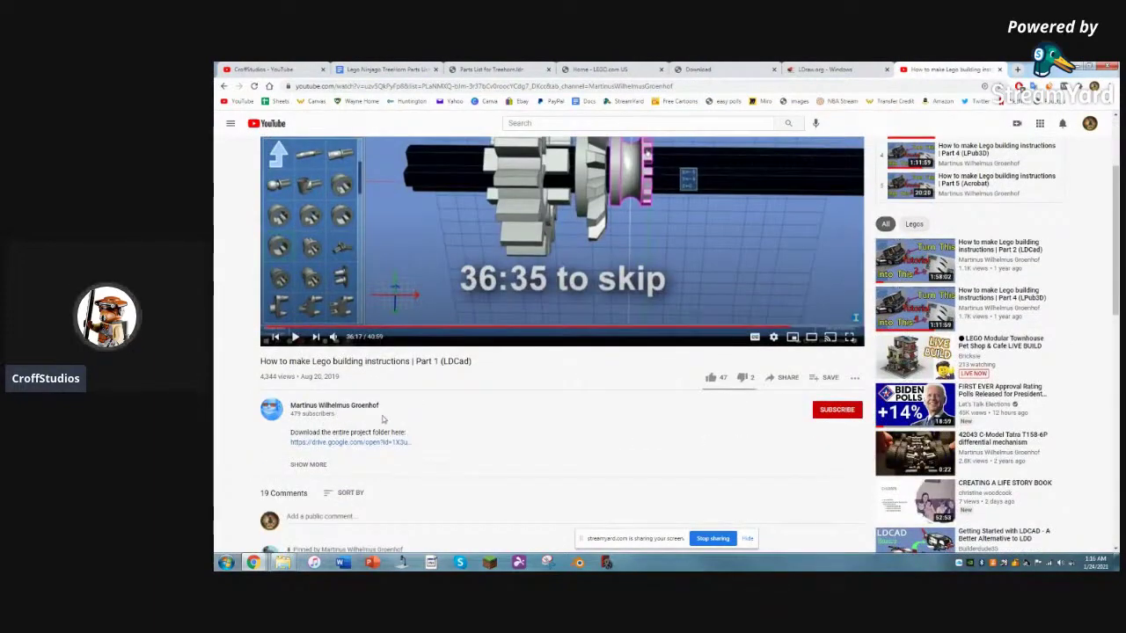
scroll(558, 443, "up", 2)
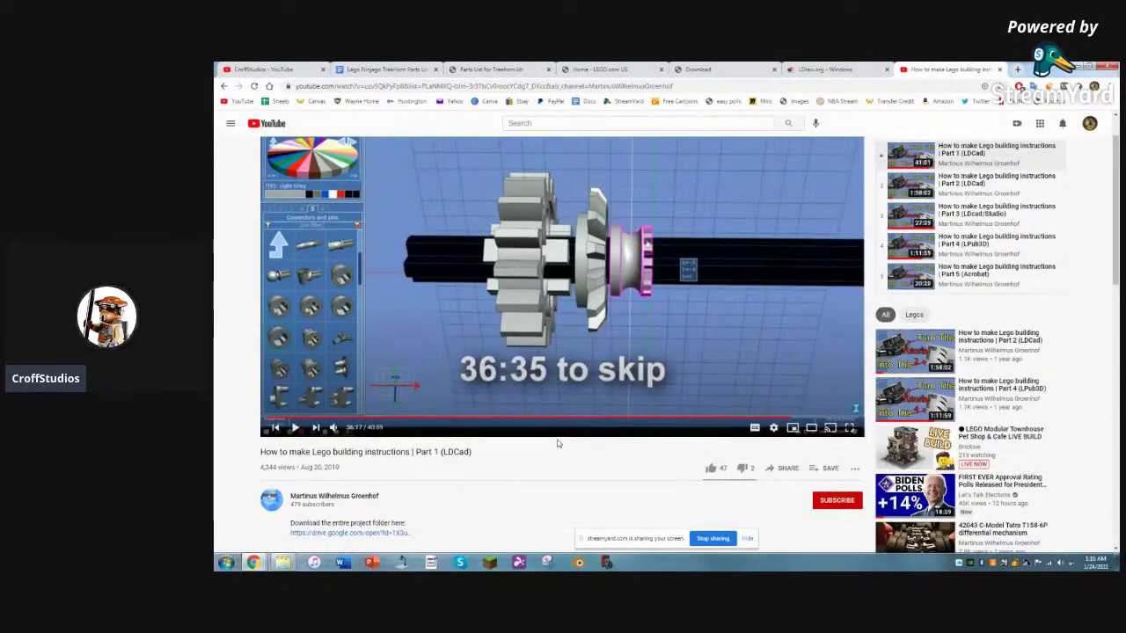
scroll(563, 448, "up", 1)
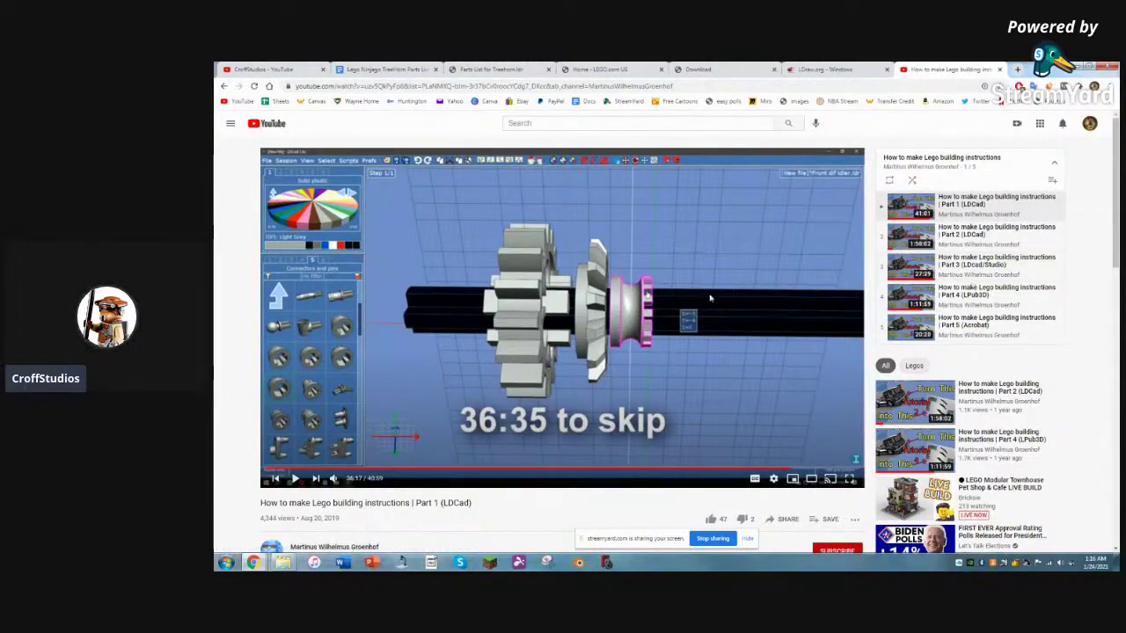
Step: Review the open resource pages backward, from the LDraw Windows help through the download pages and Treehorn parts lists to the CroffStudios channel
left_click(833, 70)
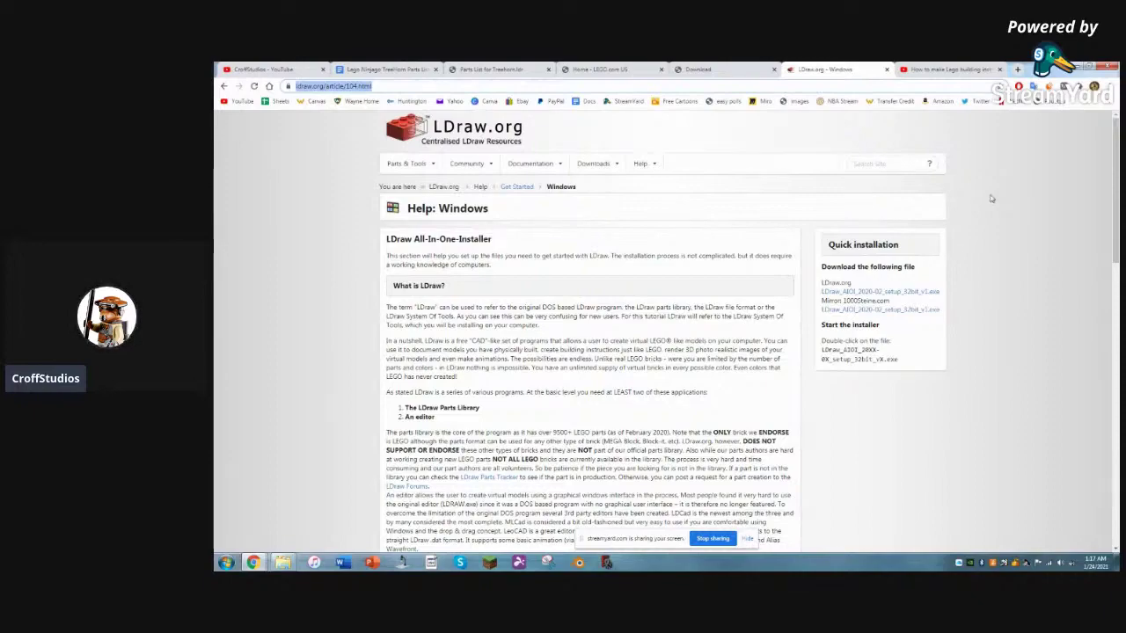
left_click(746, 74)
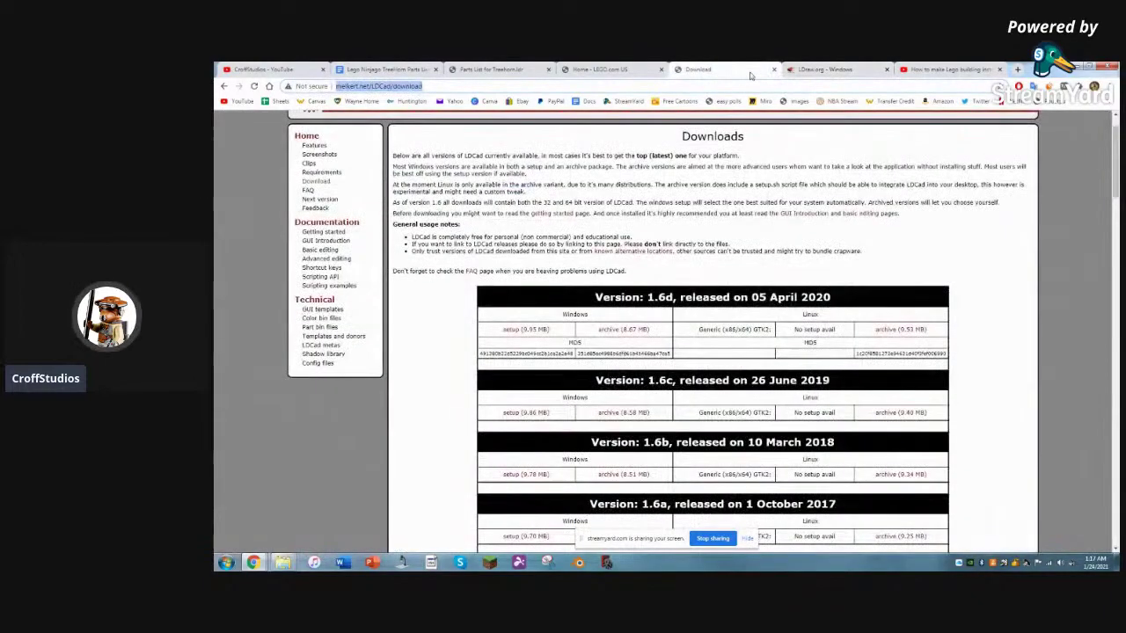
left_click(622, 74)
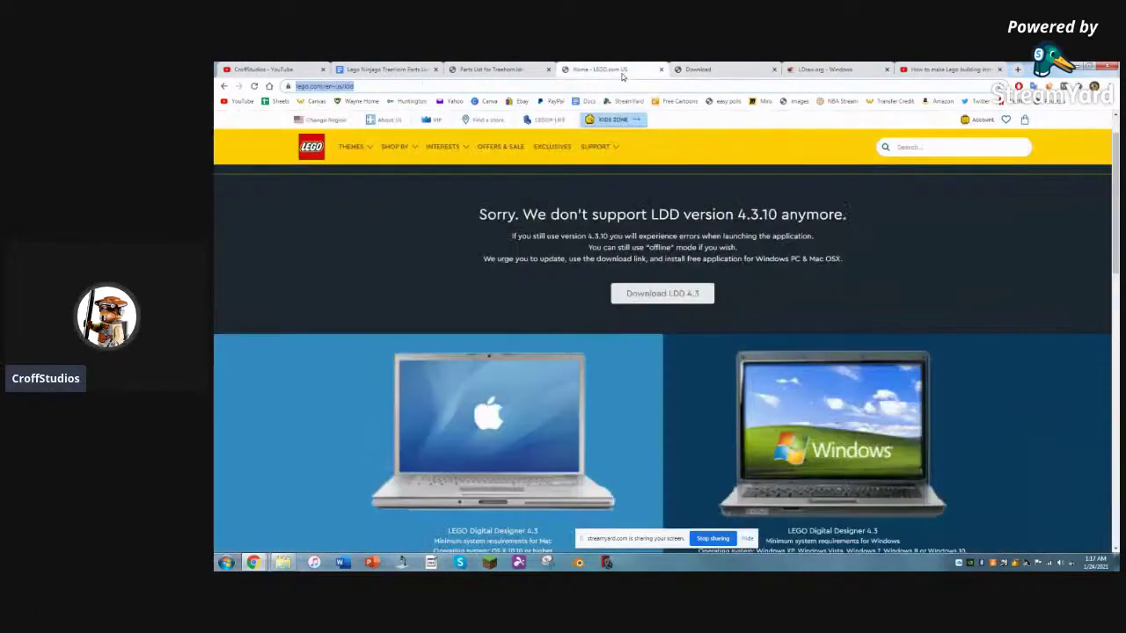
left_click(507, 73)
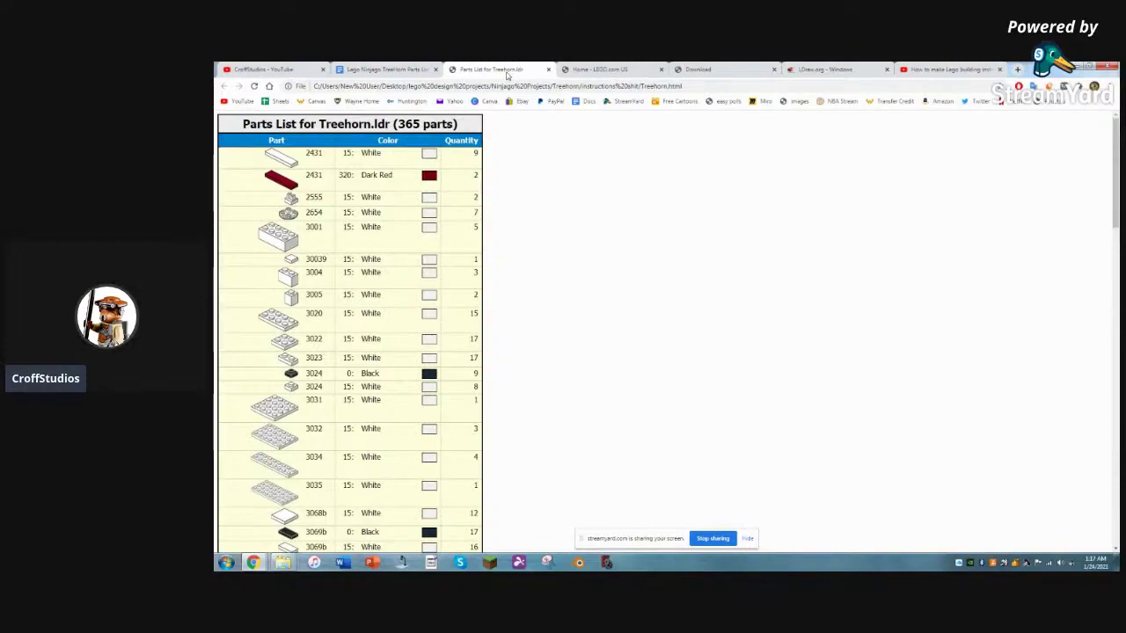
left_click(628, 74)
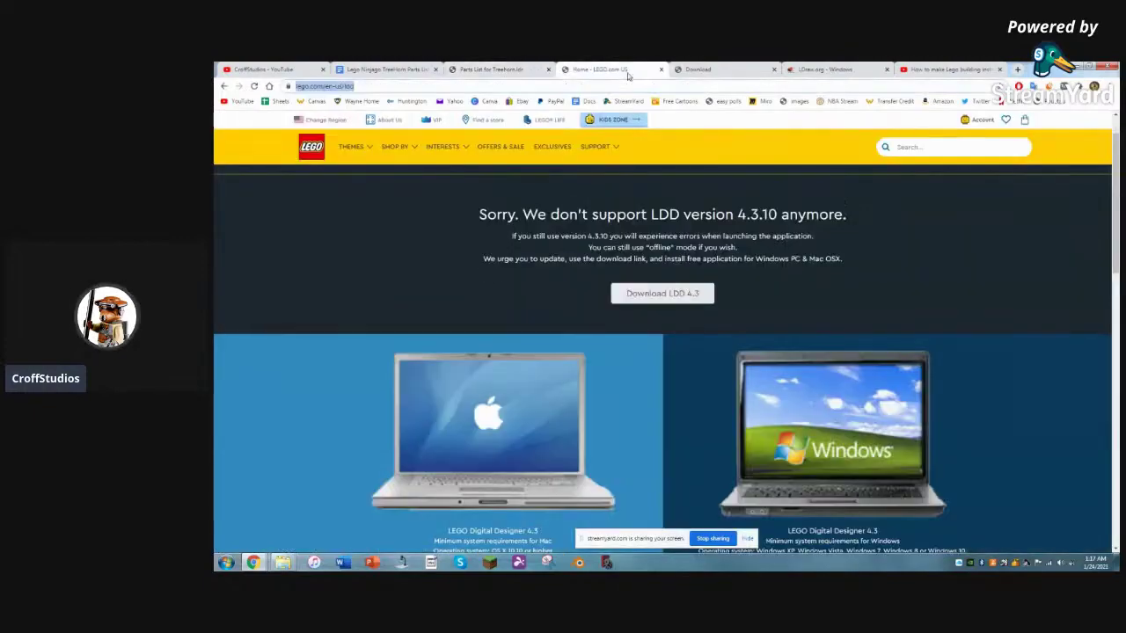
left_click(516, 70)
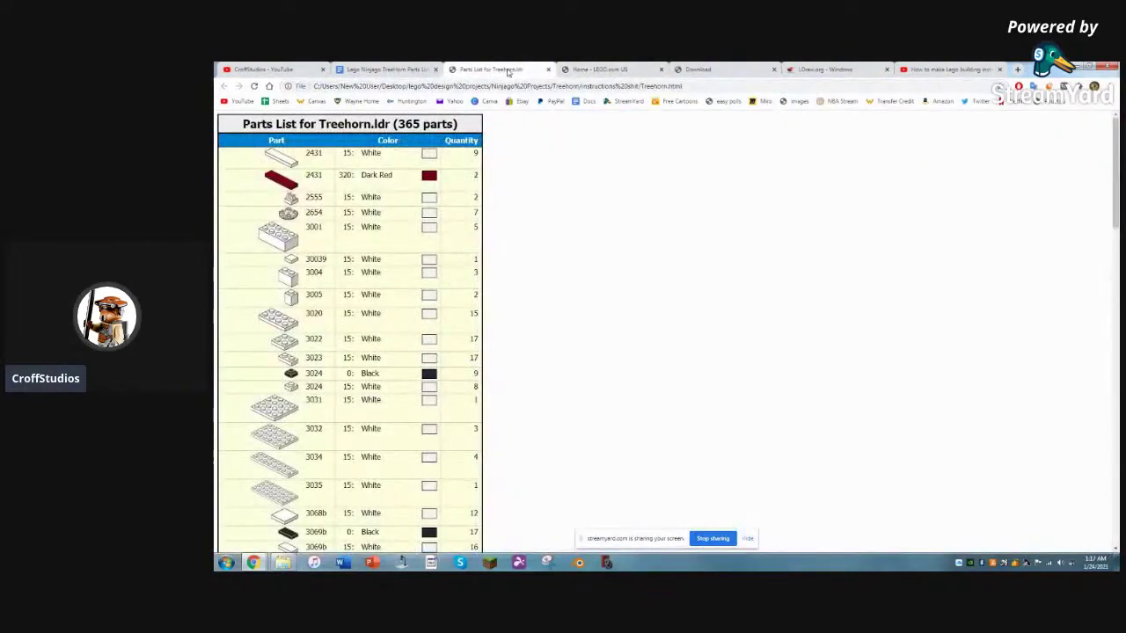
left_click(393, 69)
left_click(302, 74)
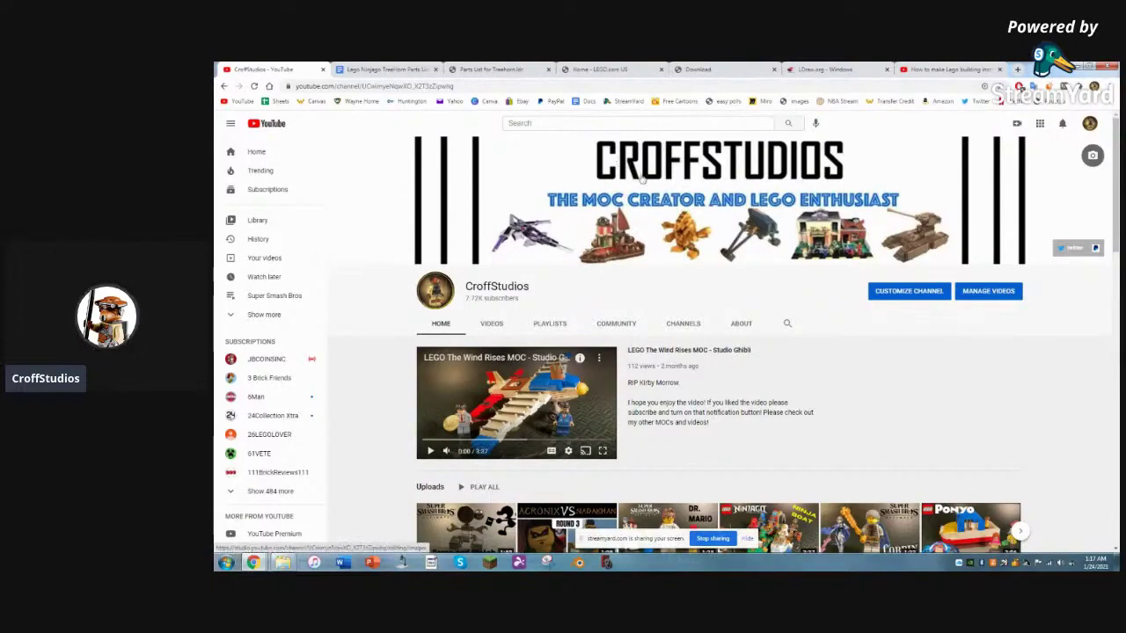
Step: Go forward through the open pages, from the Lego Ninjago TreeHorn Parts List document to the LDCad tutorial video
left_click(387, 69)
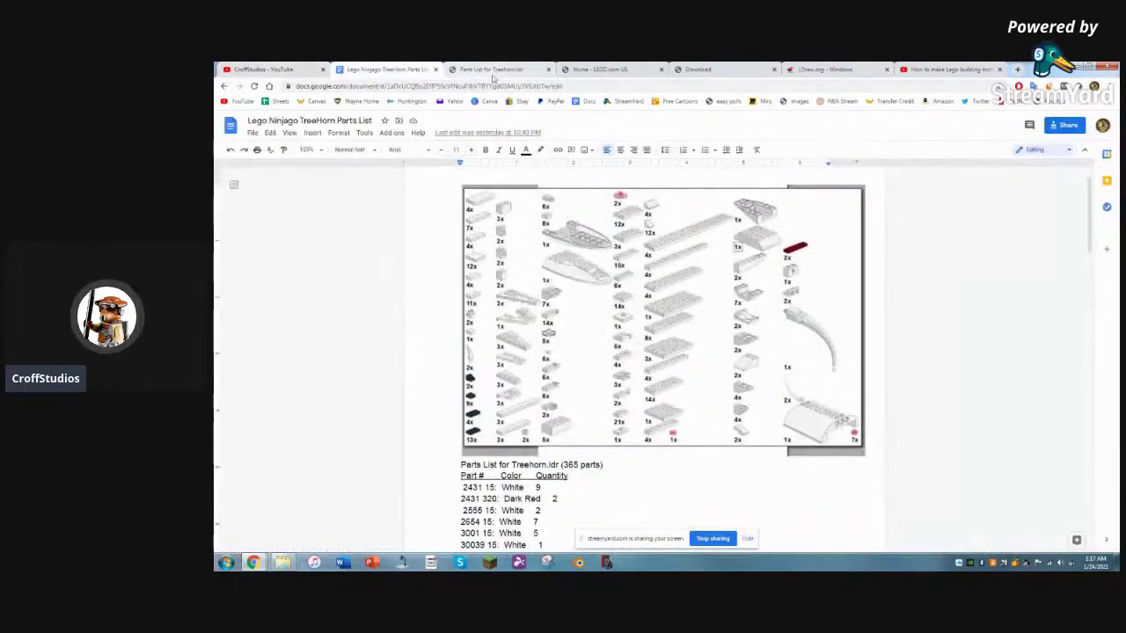
left_click(493, 69)
left_click(601, 70)
left_click(704, 70)
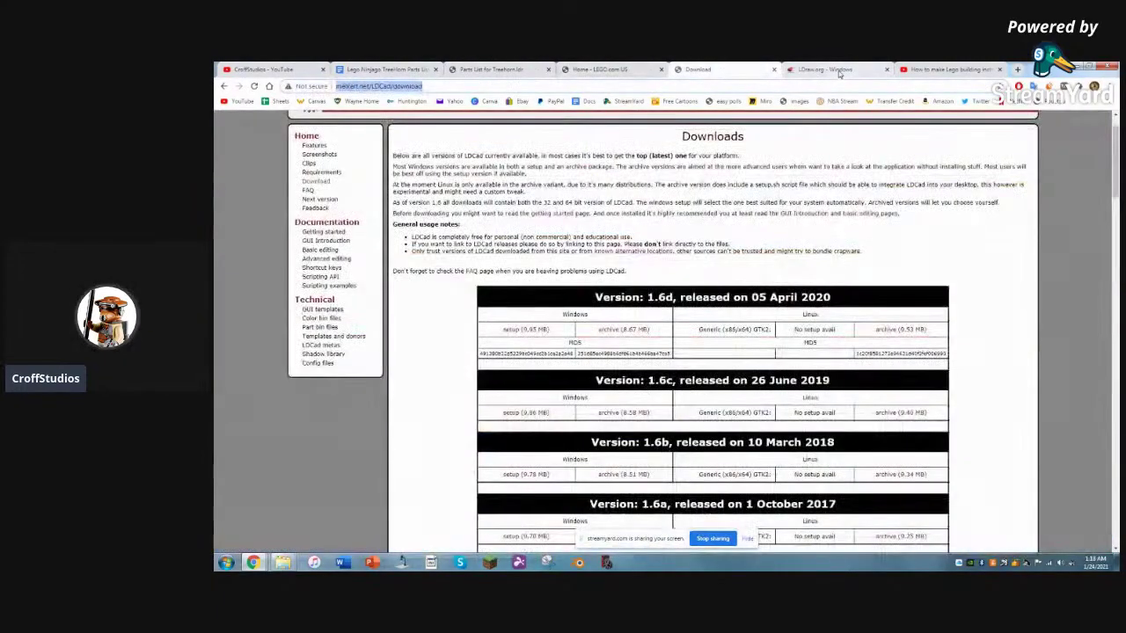
left_click(845, 70)
left_click(948, 70)
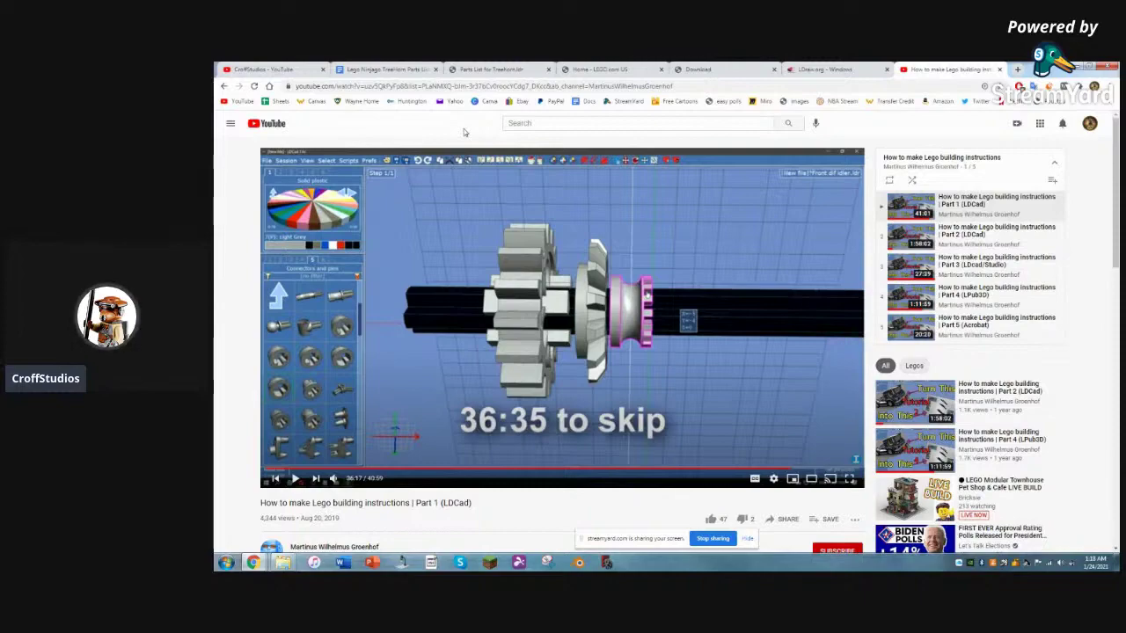
Step: Show the CroffStudios channel and the LDCad tutorial video once more, and minimize the browser
left_click(293, 69)
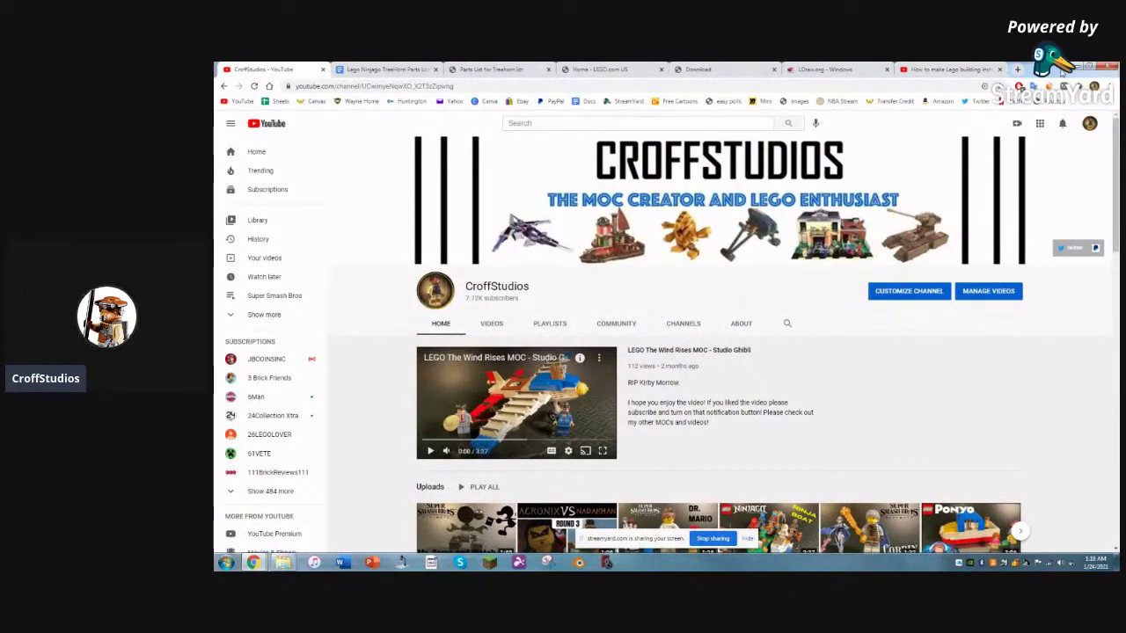
left_click(951, 69)
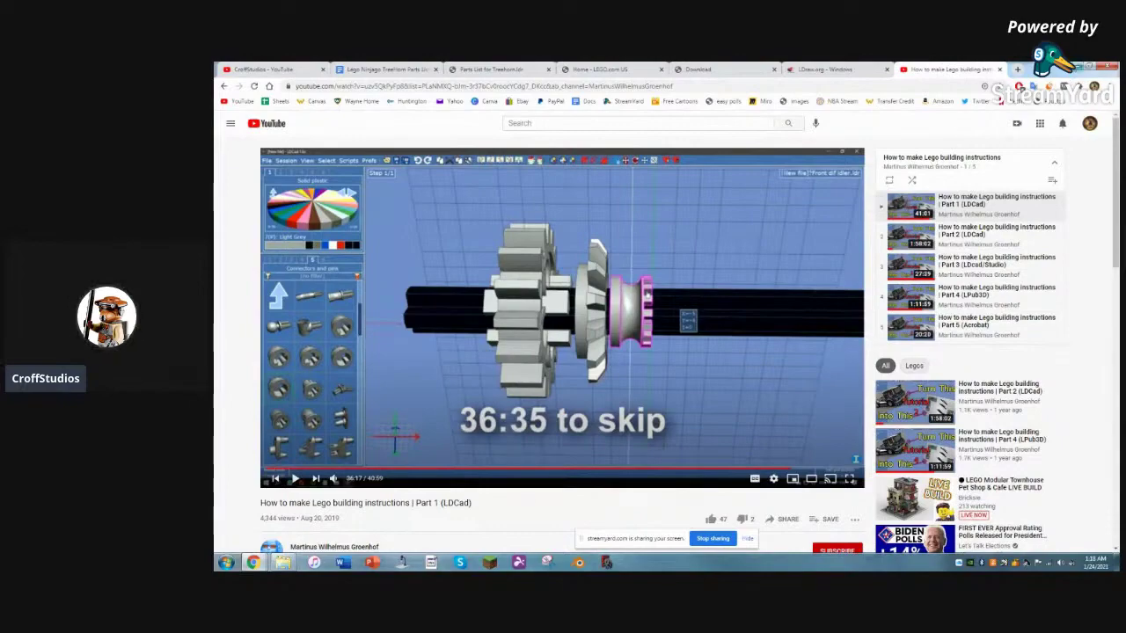
left_click(1079, 67)
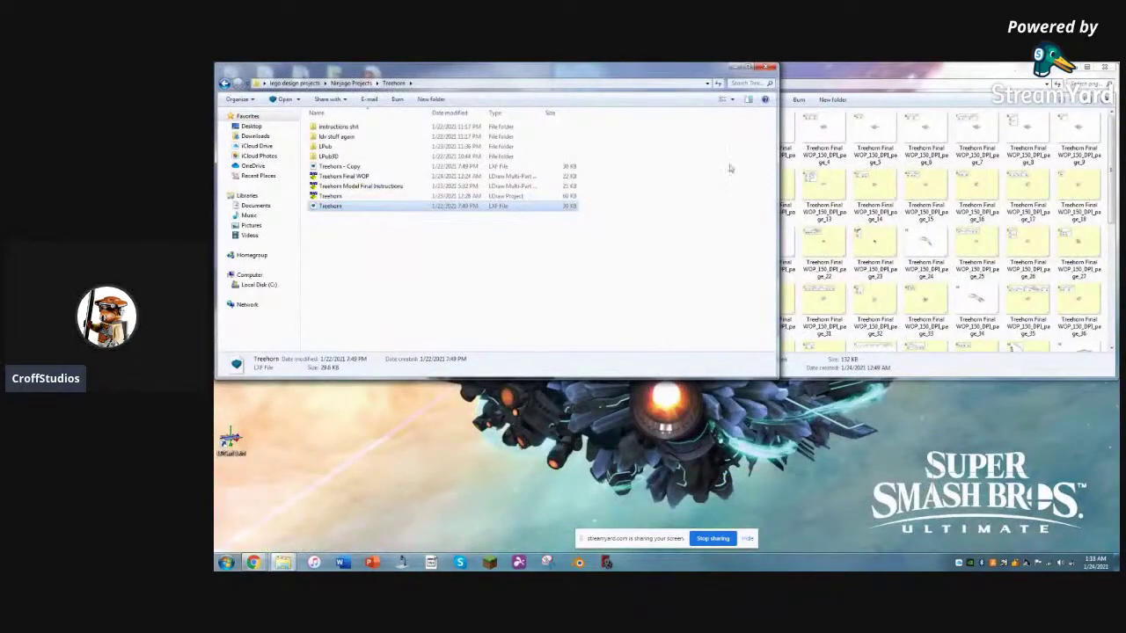
Step: Select all the instruction page images in the pngs of treehorn folder and start a slide show of them
left_click(853, 74)
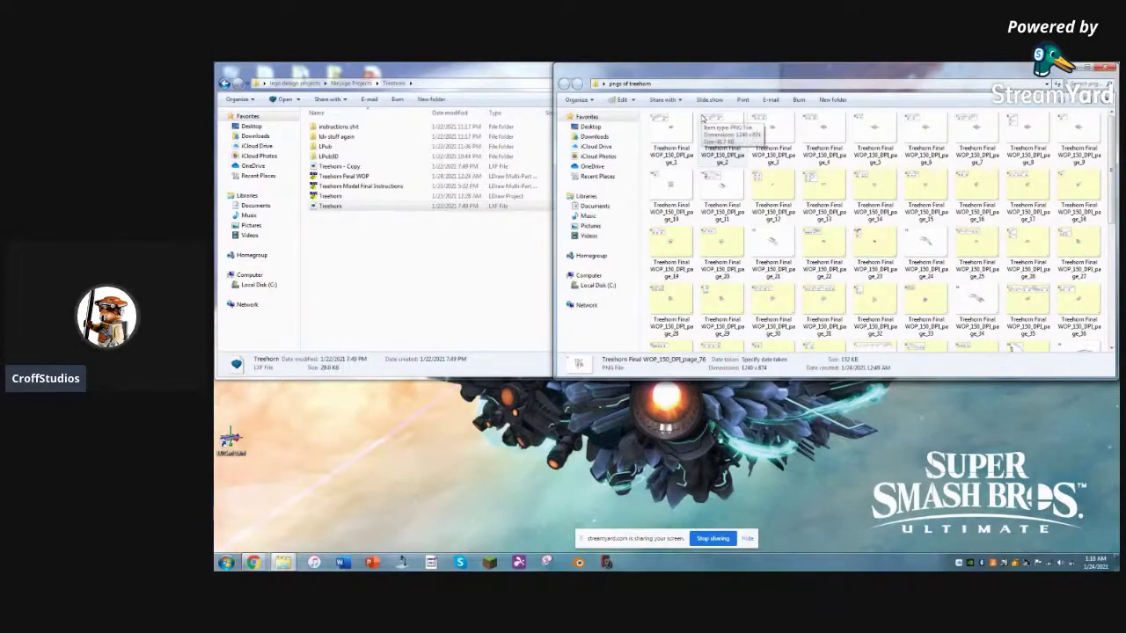
left_click(644, 130)
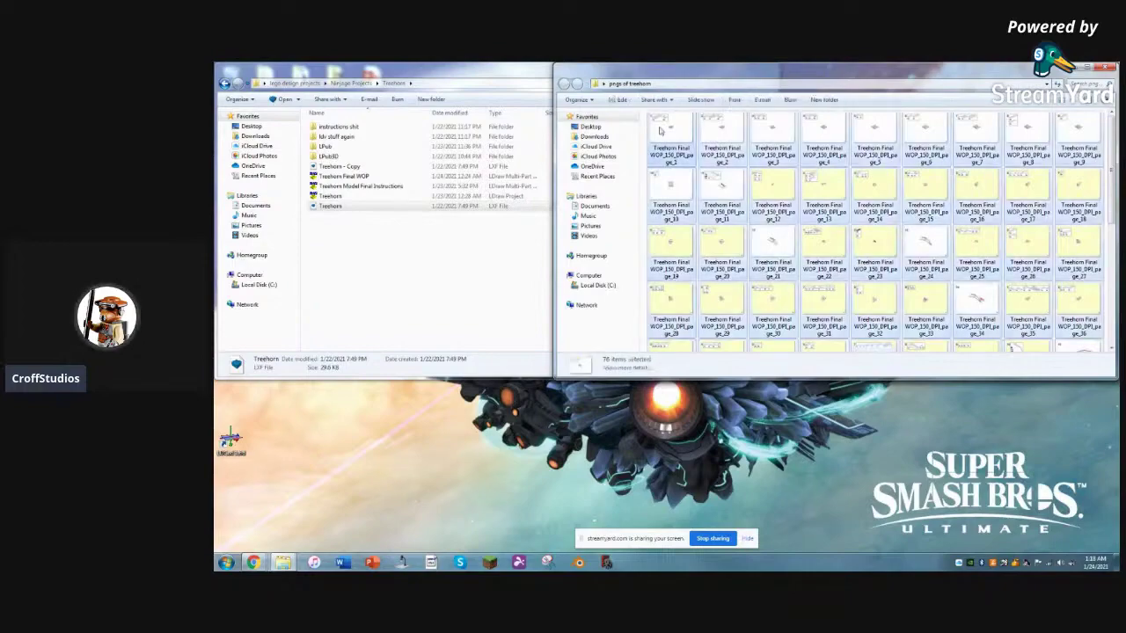
left_click(711, 99)
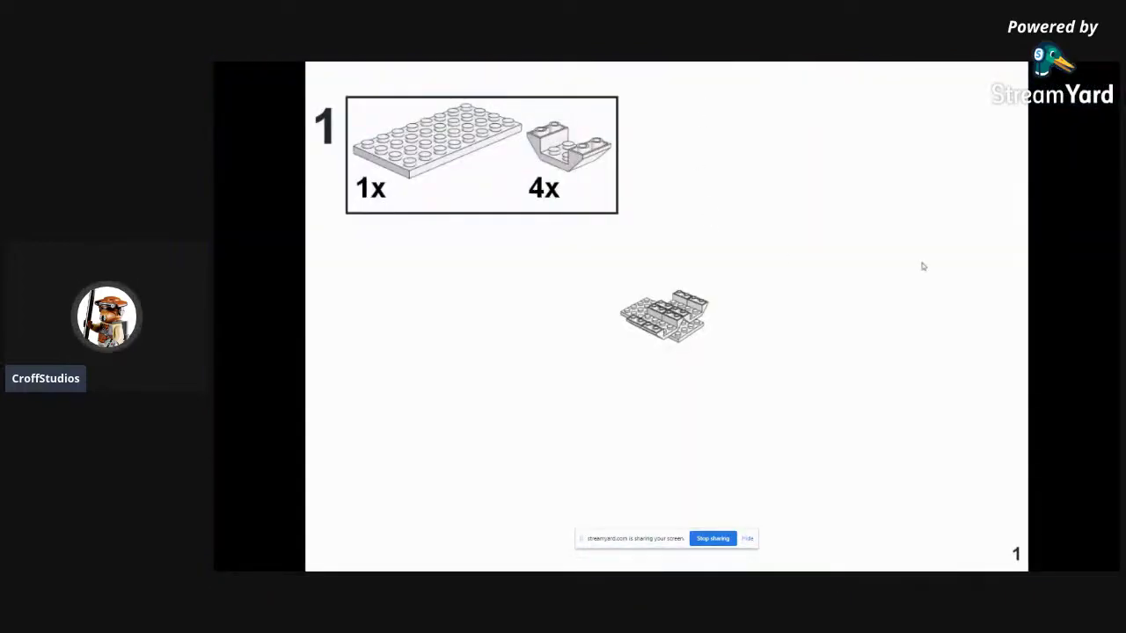
Step: Advance through the Treehorn instruction slide show from page 1 to page 11, examining each building step and its parts
left_click(975, 286)
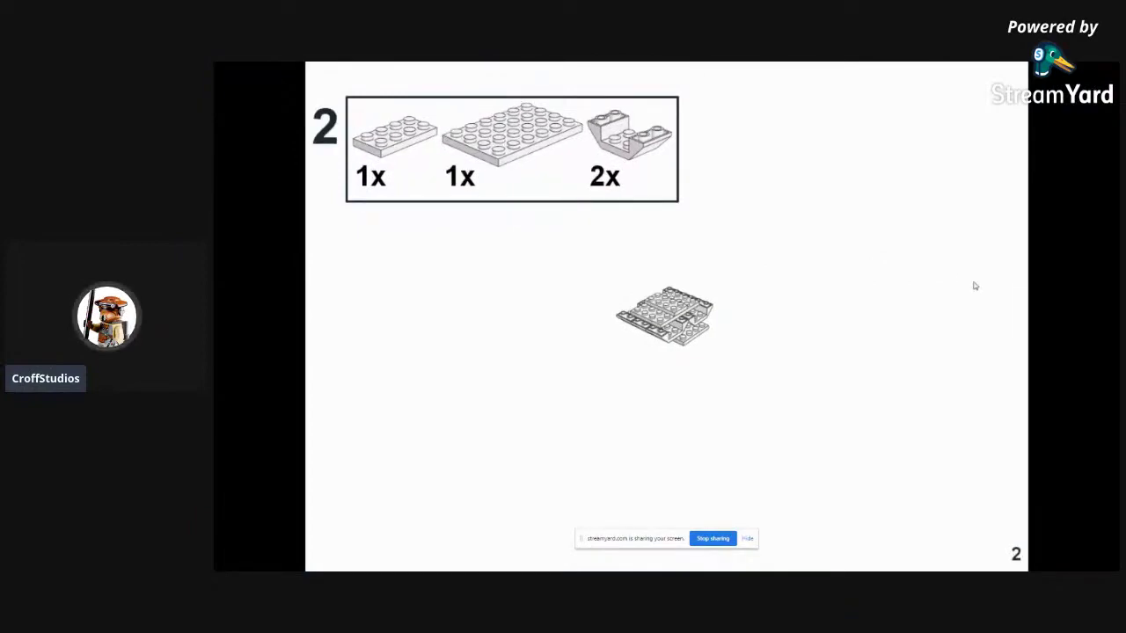
left_click(975, 286)
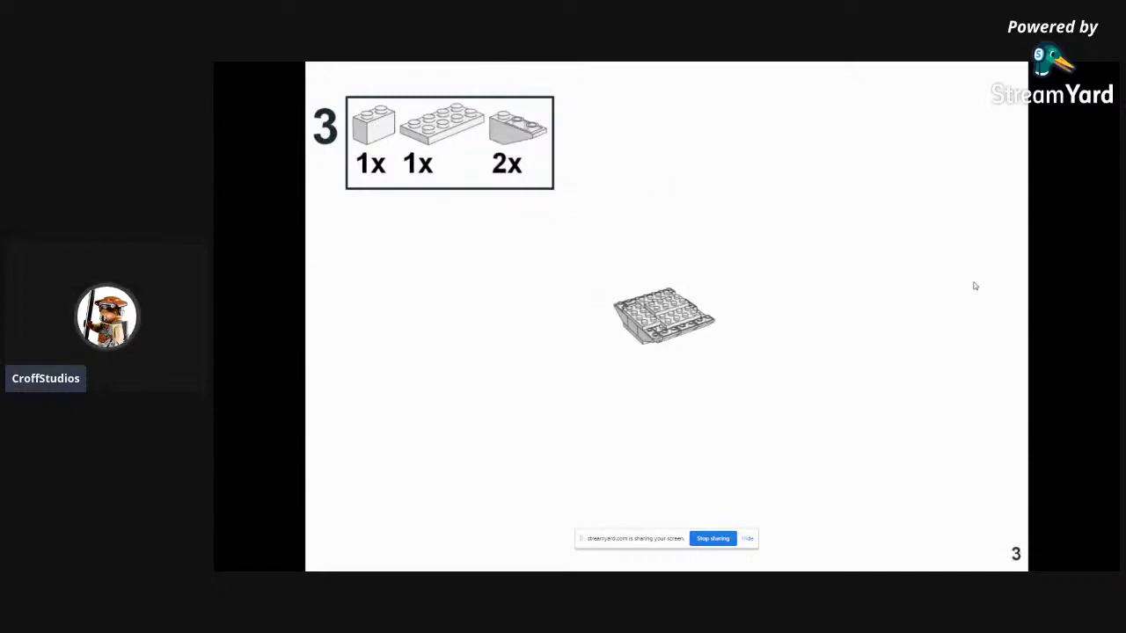
left_click(975, 286)
left_click(975, 286)
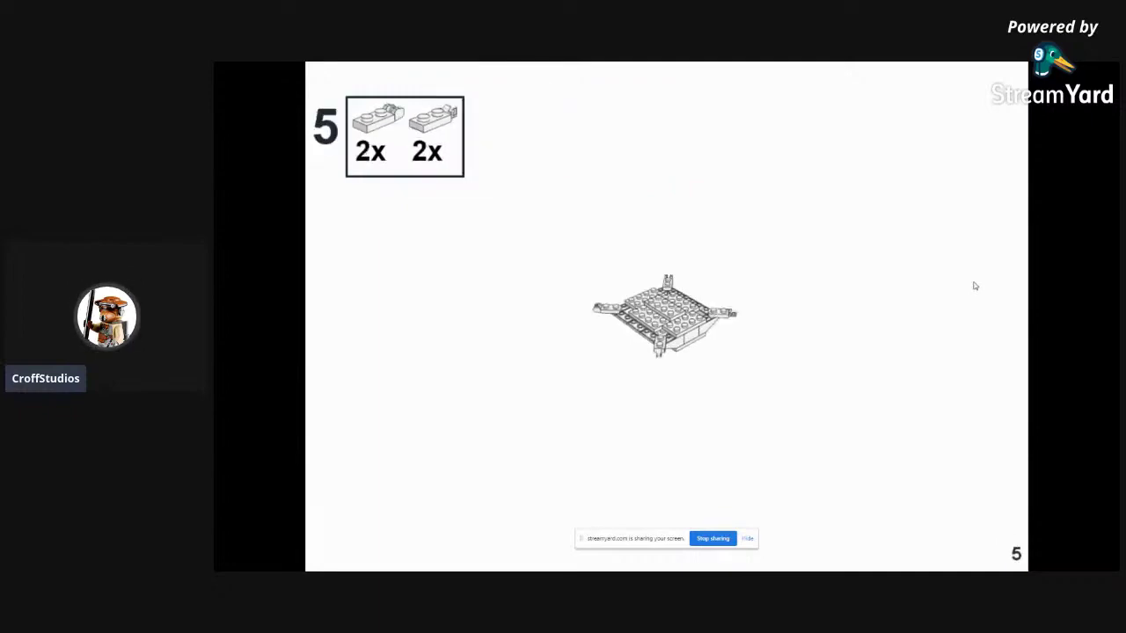
left_click(974, 286)
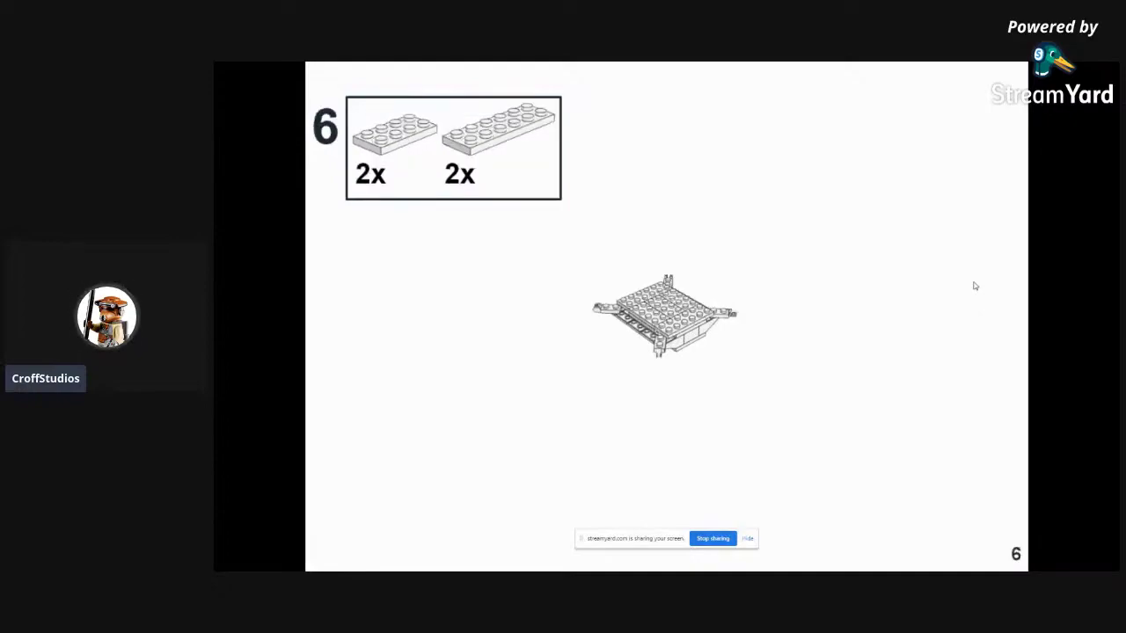
left_click(974, 286)
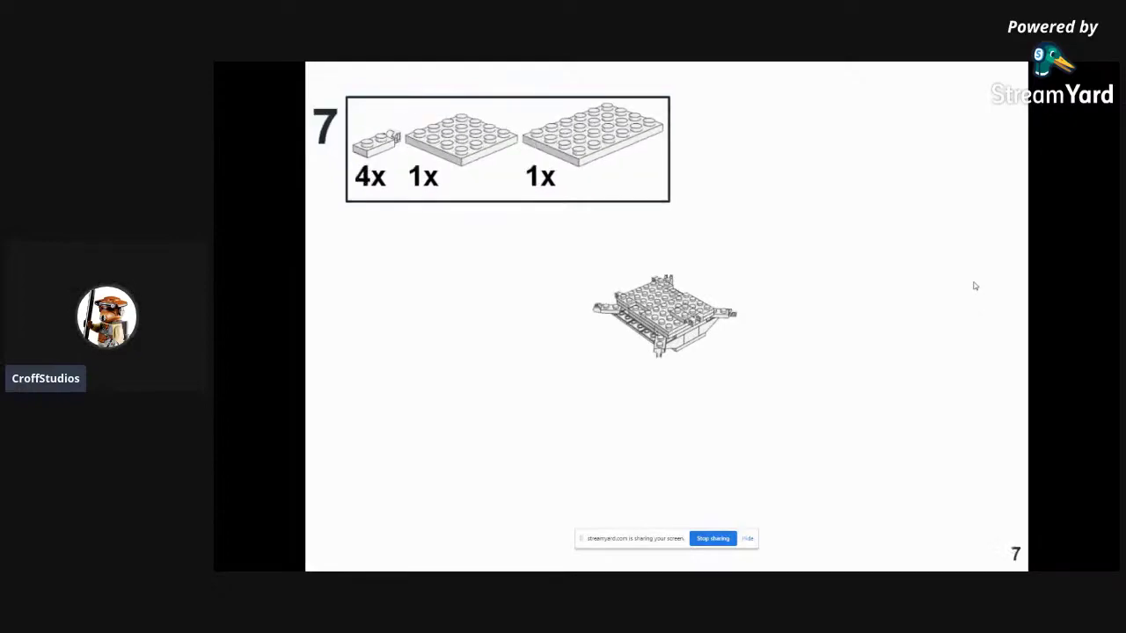
left_click(975, 286)
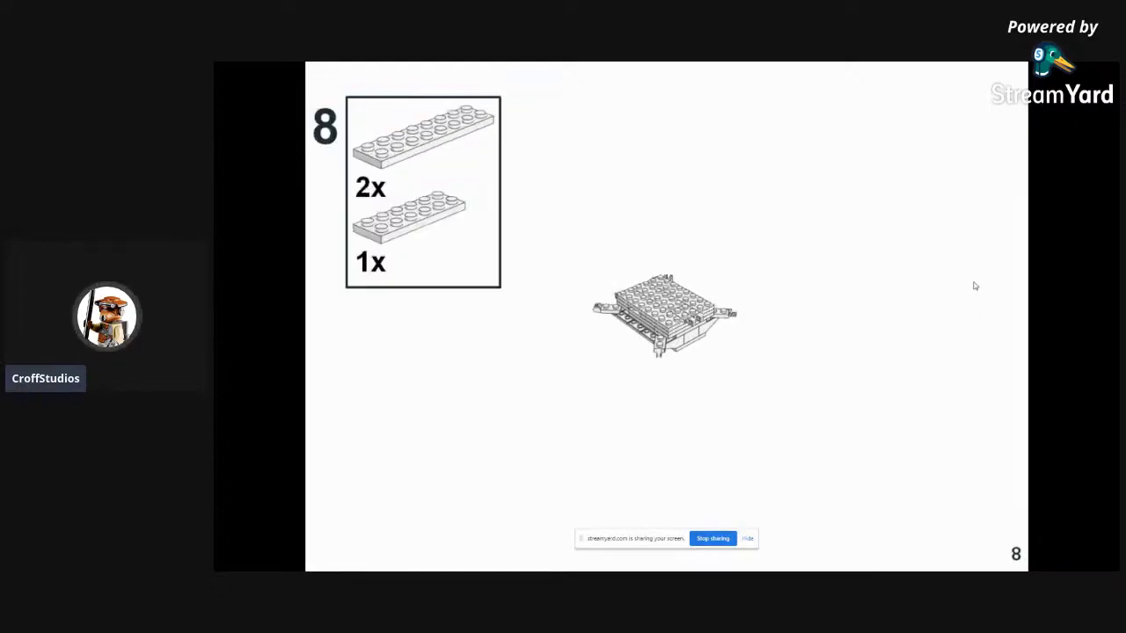
left_click(974, 286)
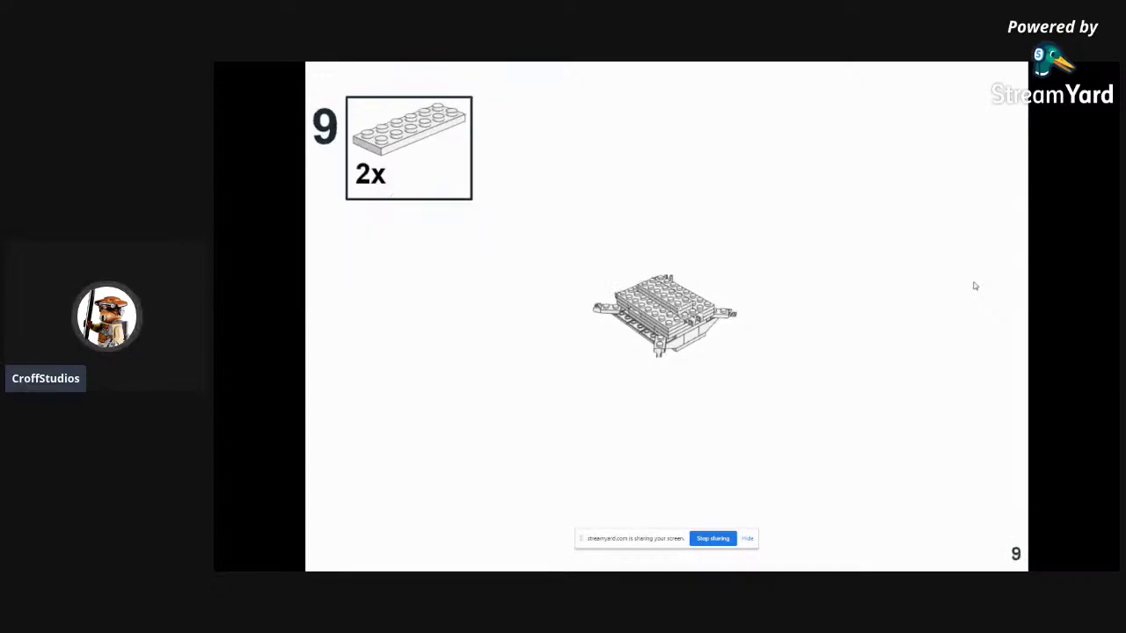
left_click(974, 286)
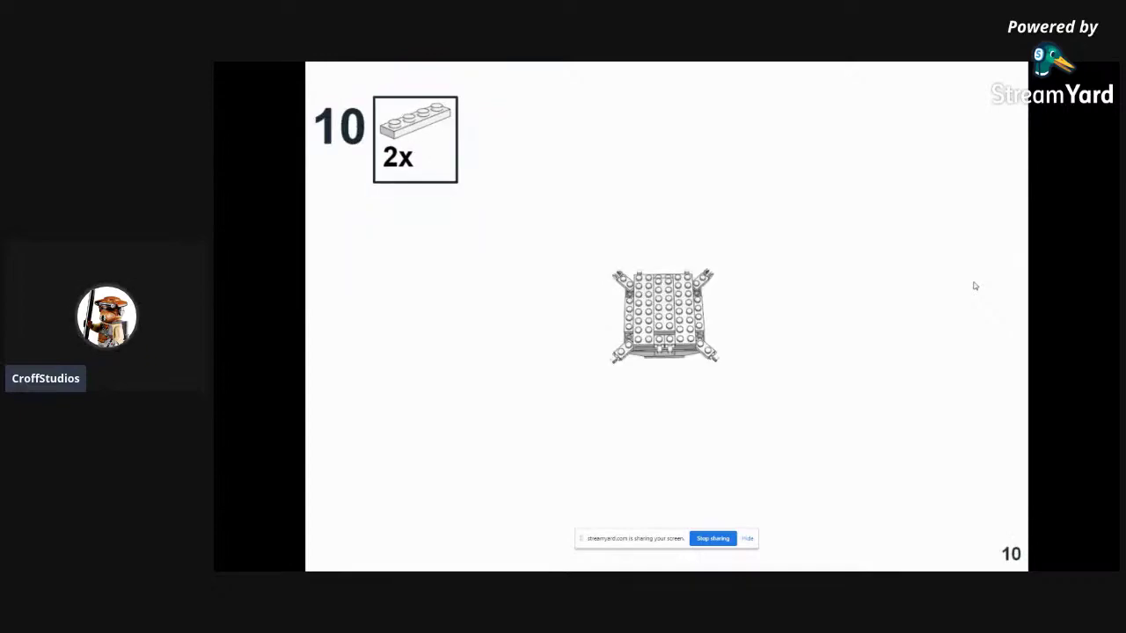
left_click(926, 285)
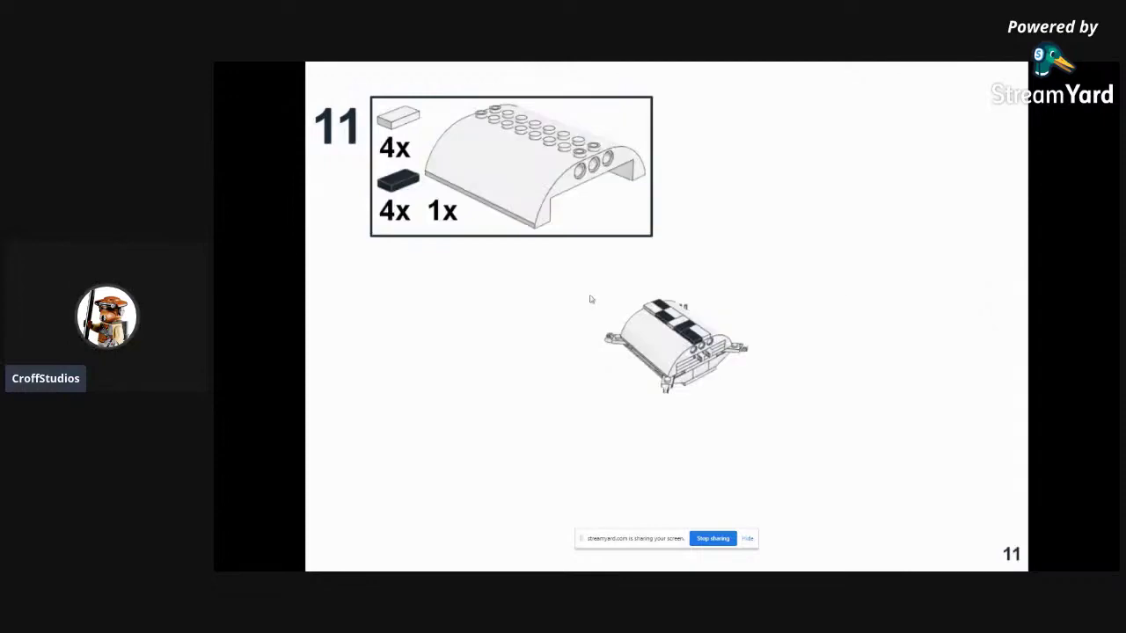